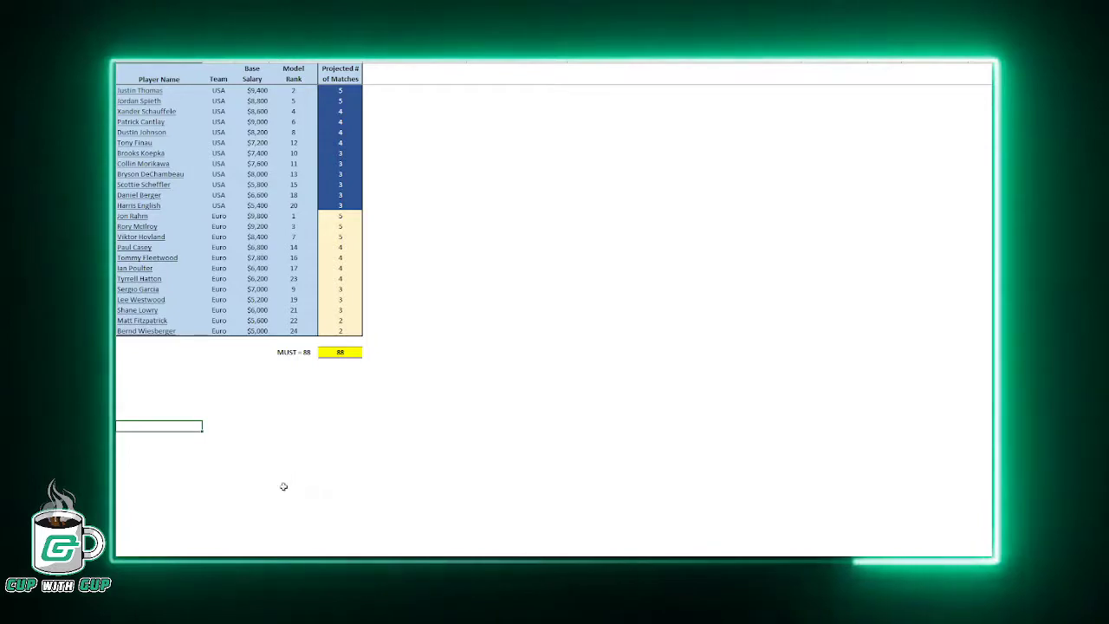
# Review the player table with each golfer's team, base salary, model rank and projected number of matches
pyautogui.moveTo(176, 79); pyautogui.dragTo(336, 332)
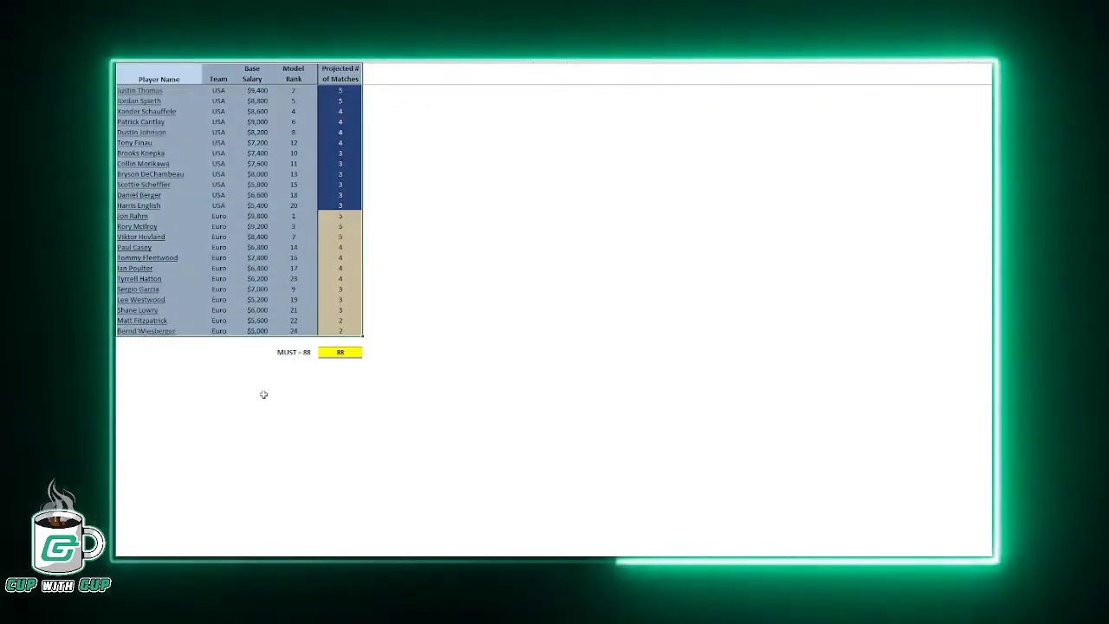
pyautogui.click(224, 397)
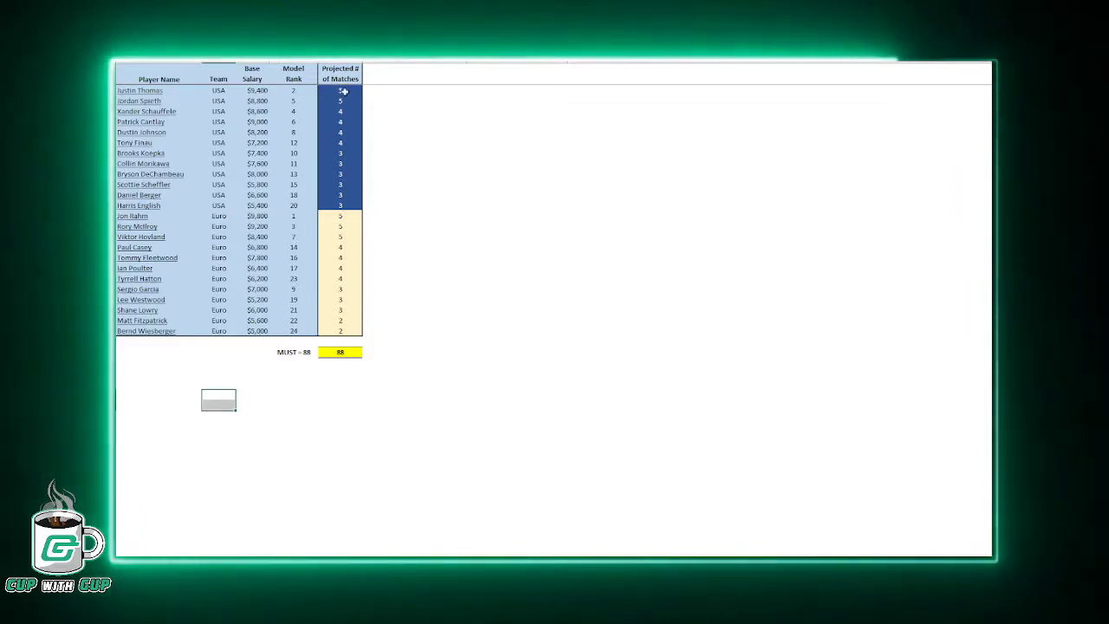
pyautogui.click(215, 457)
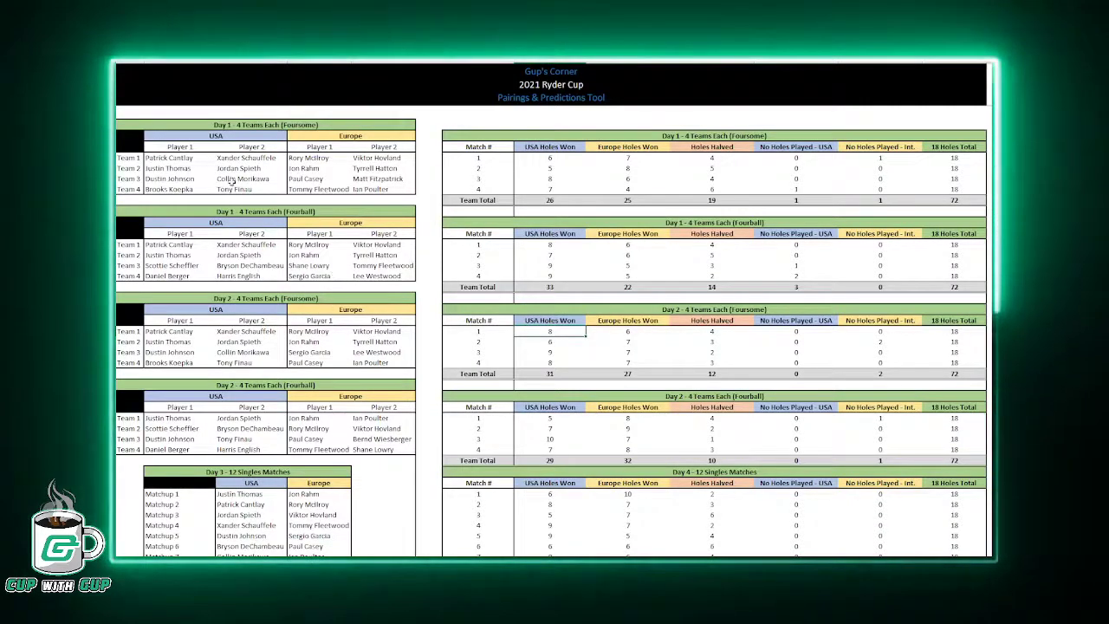
# Examine the Day 1 foursome pairings and the matching hole predictions for all four matches
pyautogui.click(186, 159)
pyautogui.moveTo(186, 159); pyautogui.dragTo(368, 189)
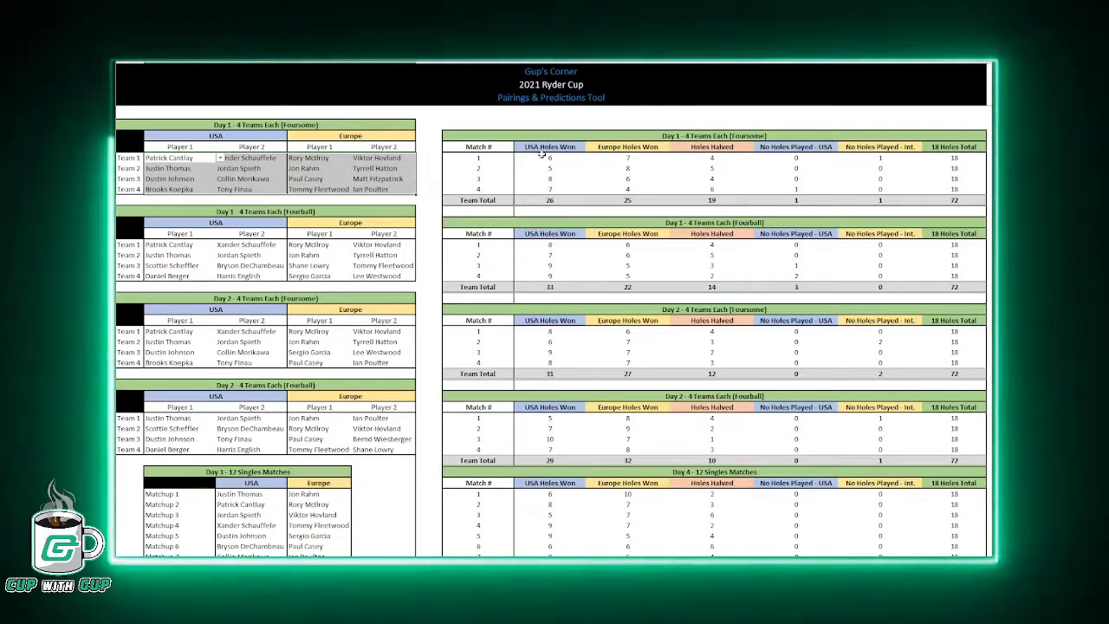
pyautogui.moveTo(546, 157); pyautogui.dragTo(866, 187)
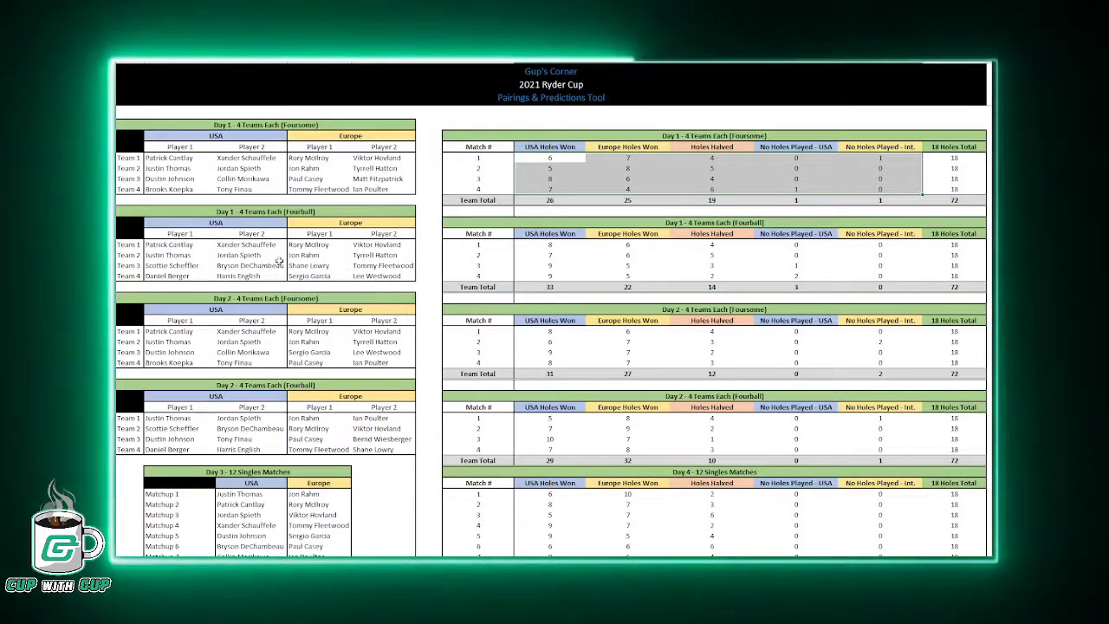
# Try Daniel Berger as Player 2 of USA Team 4 in the Day 1 foursomes, and undo the change
pyautogui.click(246, 177)
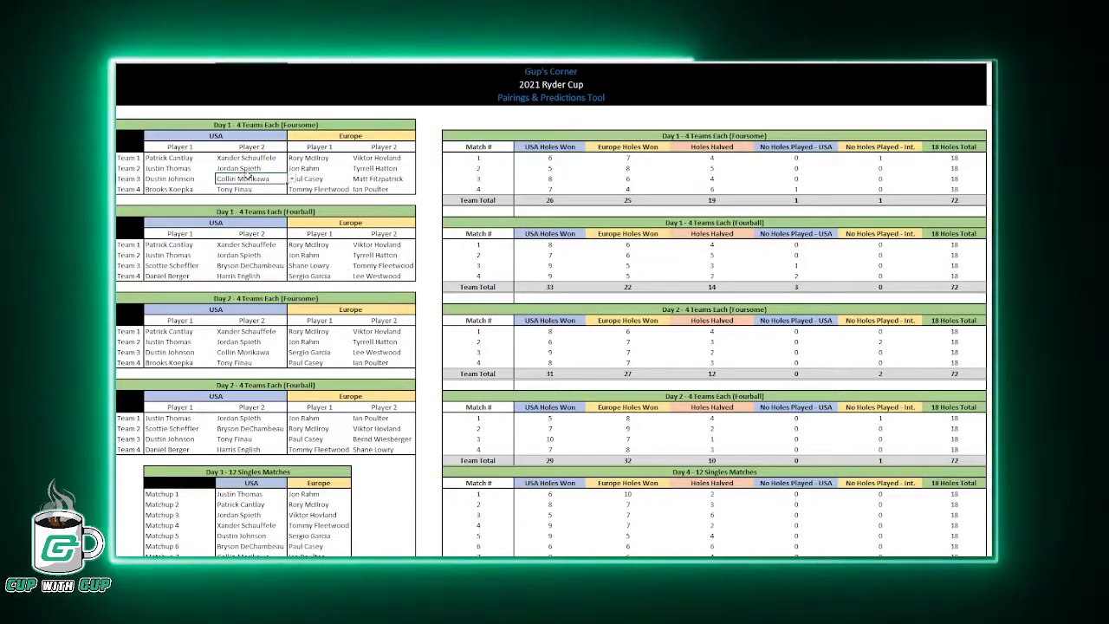
pyautogui.click(218, 189)
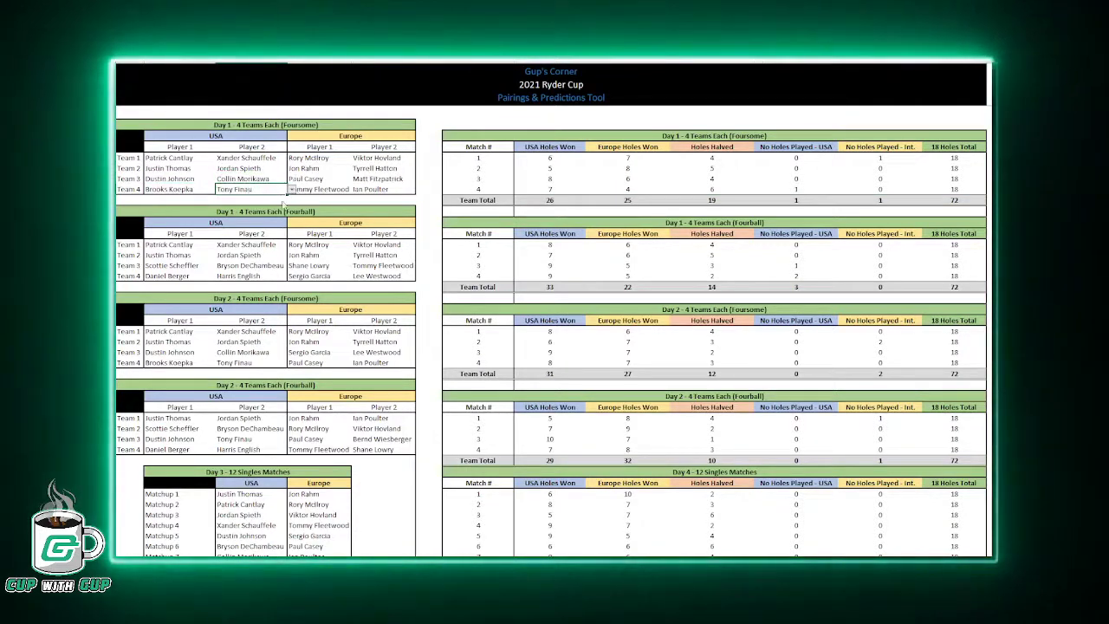
pyautogui.write('Daniel Berger')
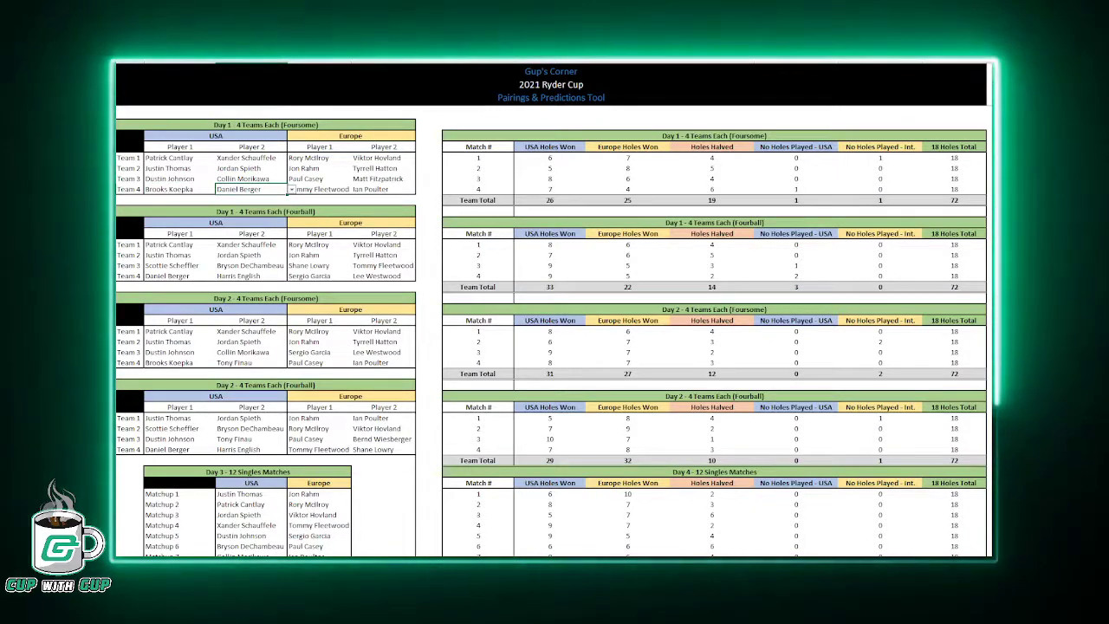
pyautogui.hotkey('ctrl', 'z')
# Look over the Day 1 and Day 2 foursome and fourball pairing tables
pyautogui.click(252, 244)
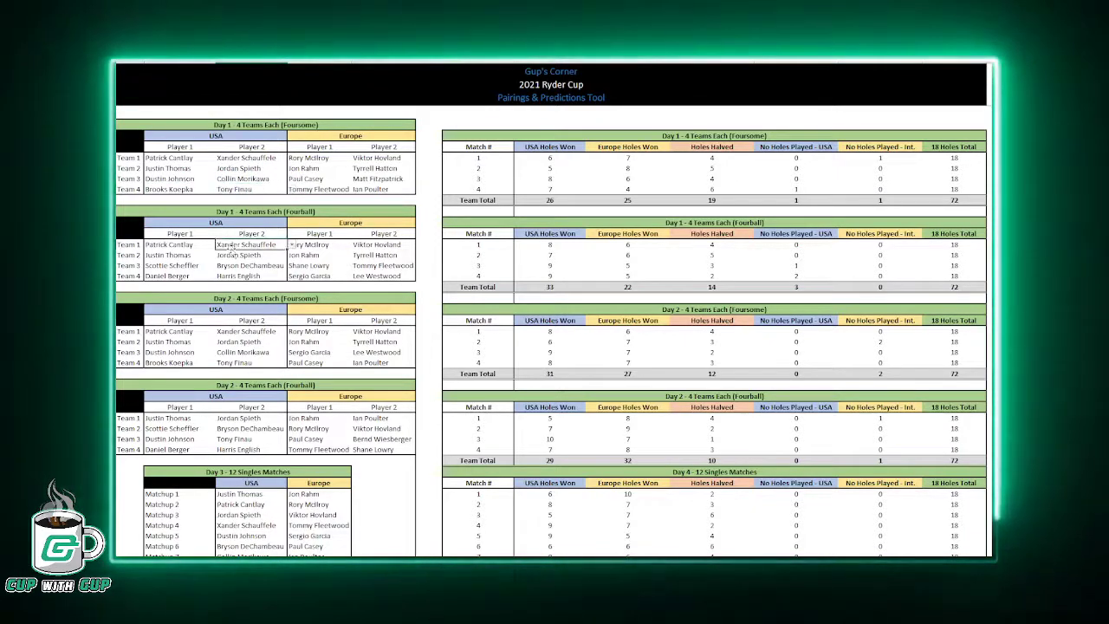
pyautogui.click(318, 125)
pyautogui.click(314, 213)
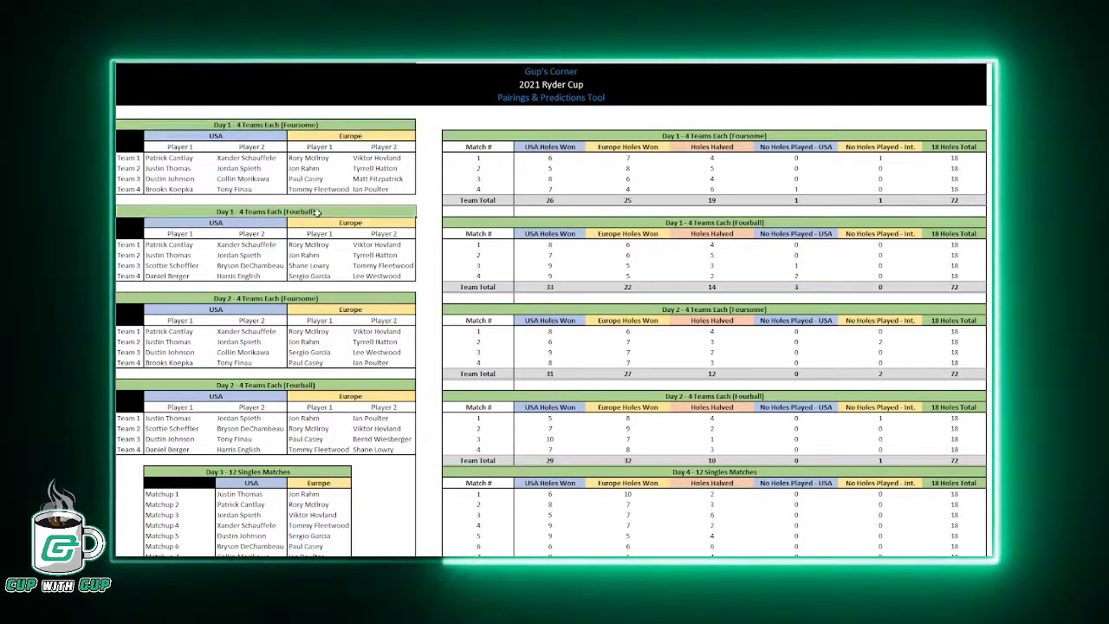
pyautogui.click(323, 300)
pyautogui.click(323, 385)
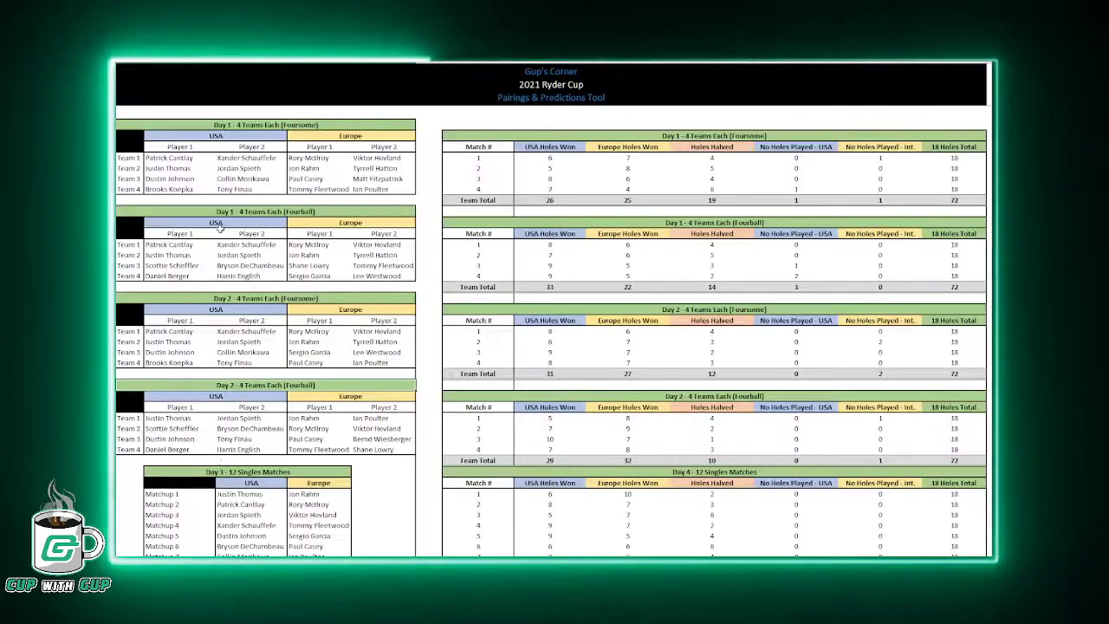
# Compare USA Team 4 of the Day 1 foursomes with the projected match counts in the player table
pyautogui.click(251, 189)
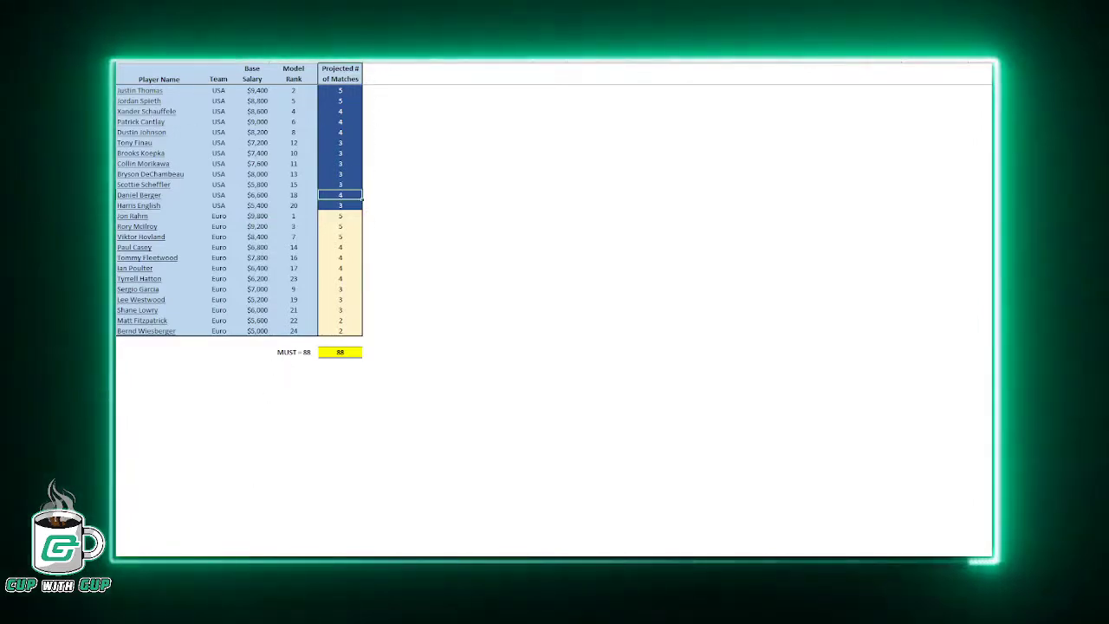
pyautogui.hotkey('ctrl', 'pageup')
pyautogui.click(272, 364)
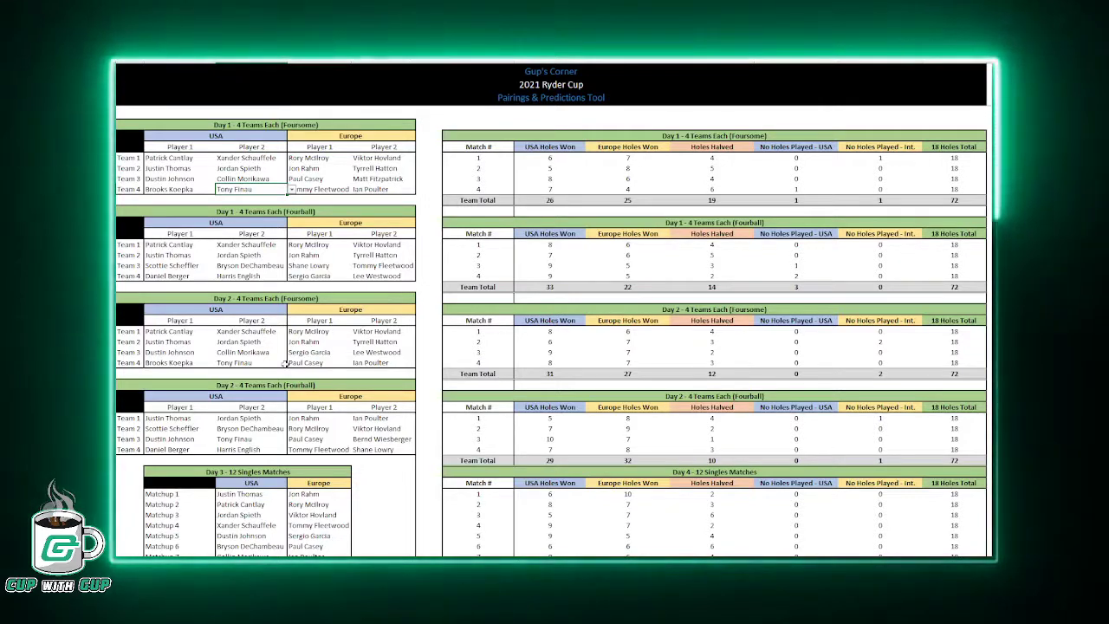
# Review the Day 1 foursome pairings, match 1's hole predictions and 18-hole total, and the tournament totals
pyautogui.moveTo(187, 160); pyautogui.dragTo(395, 194)
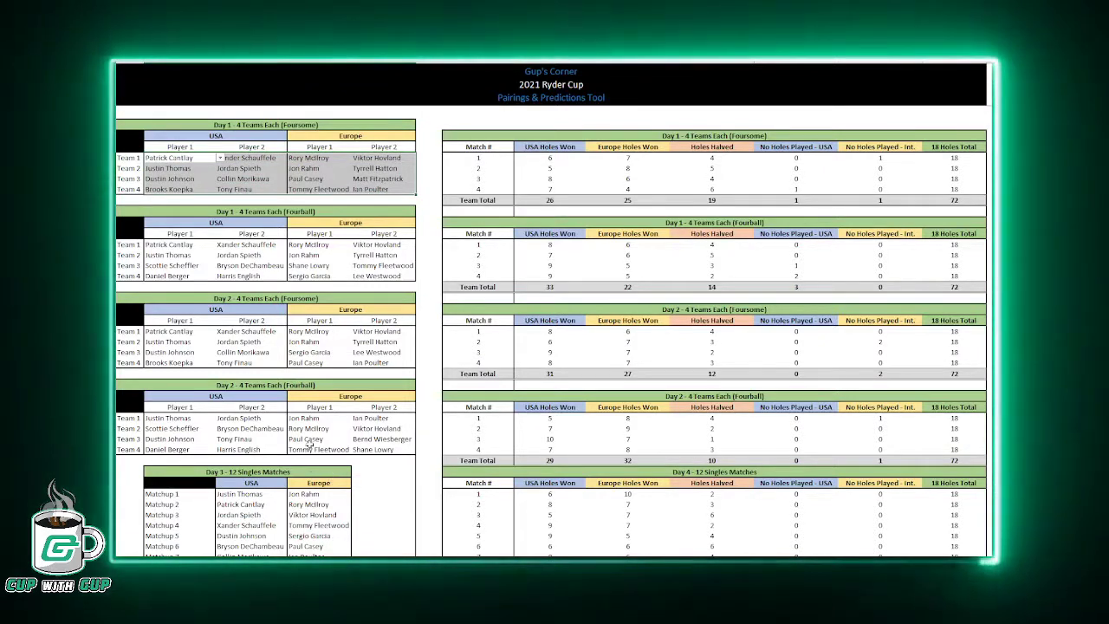
pyautogui.click(573, 157)
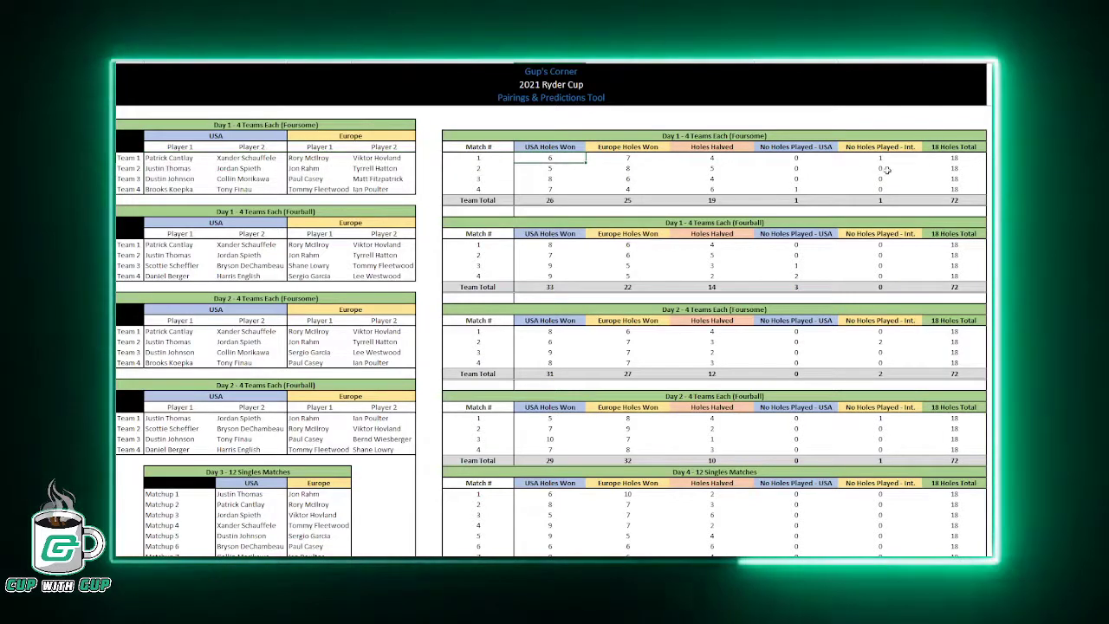
pyautogui.click(949, 159)
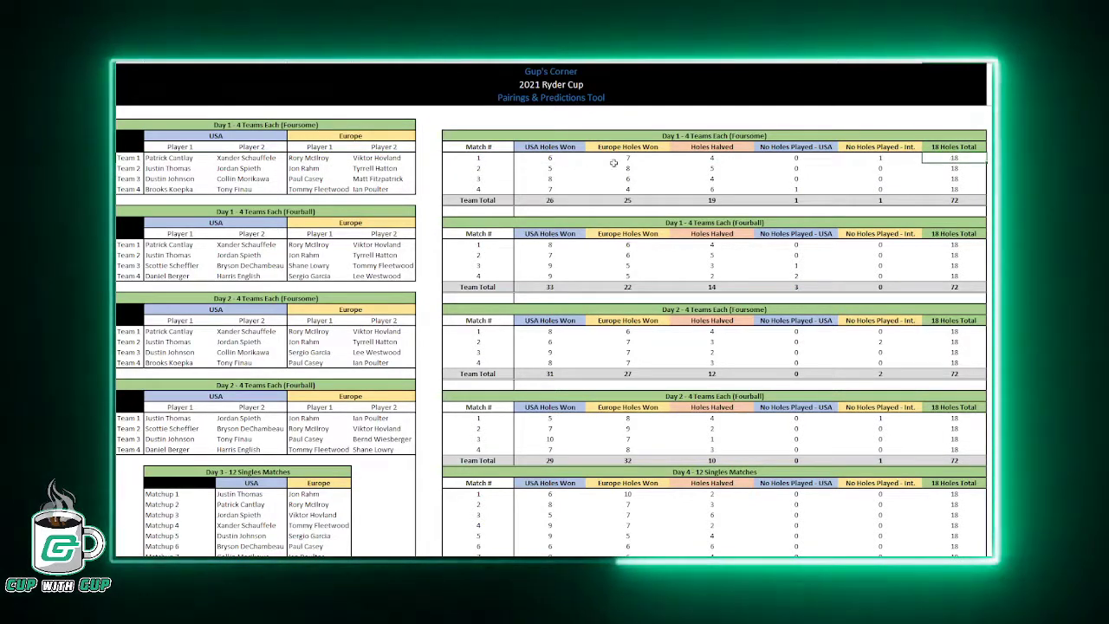
pyautogui.scroll(-5, 564, 384)
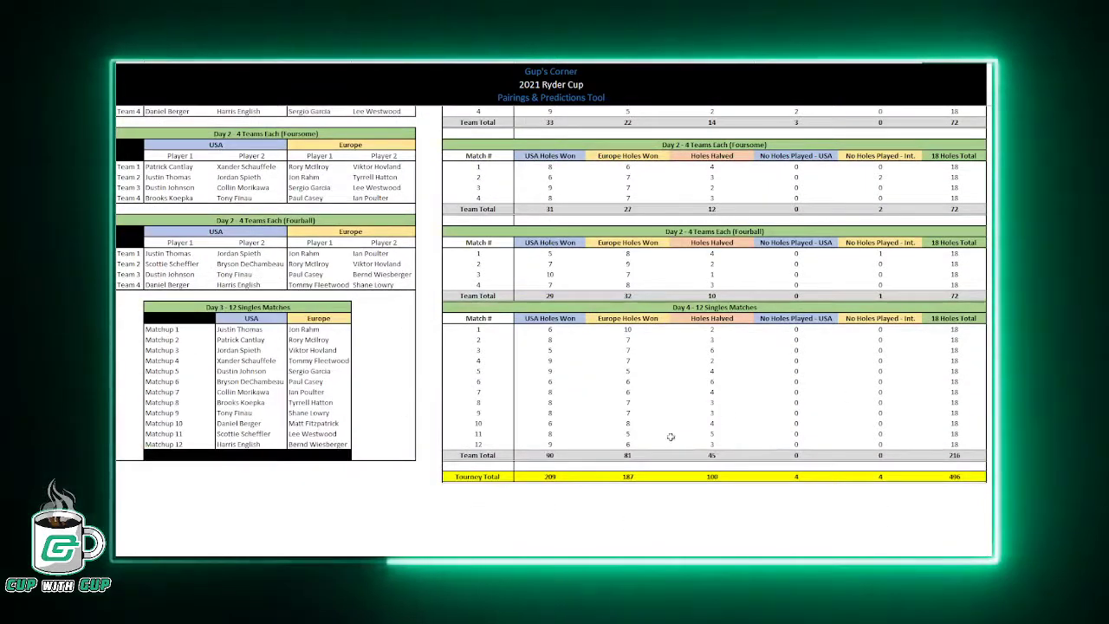
pyautogui.scroll(5, 667, 437)
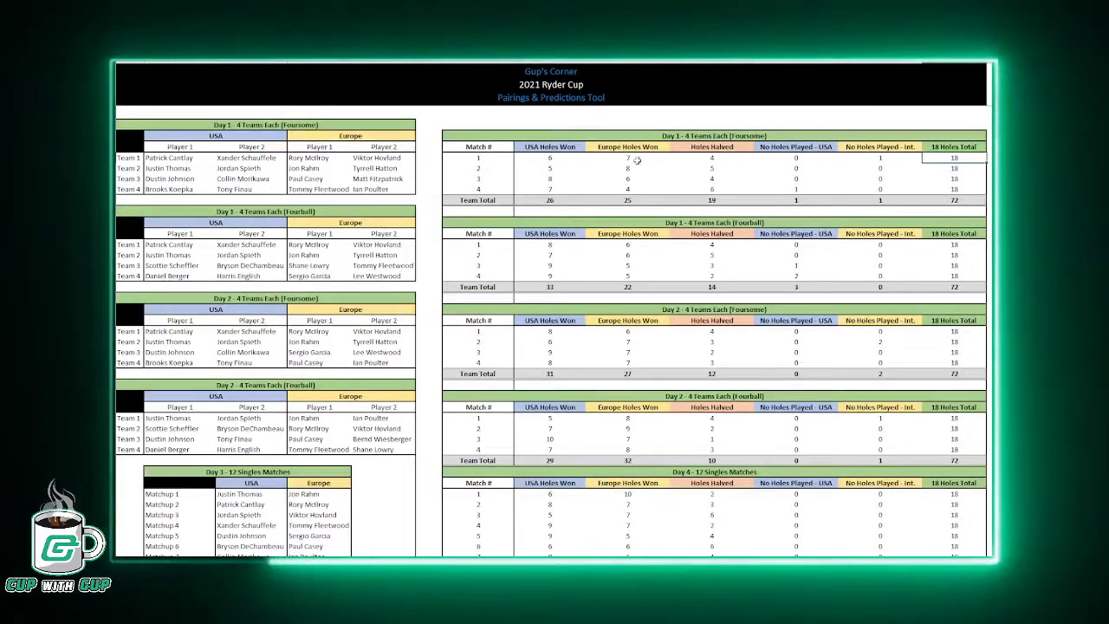
pyautogui.press('Left')
pyautogui.press('Left')
pyautogui.press('Left')
pyautogui.press('Left')
pyautogui.press('Left')
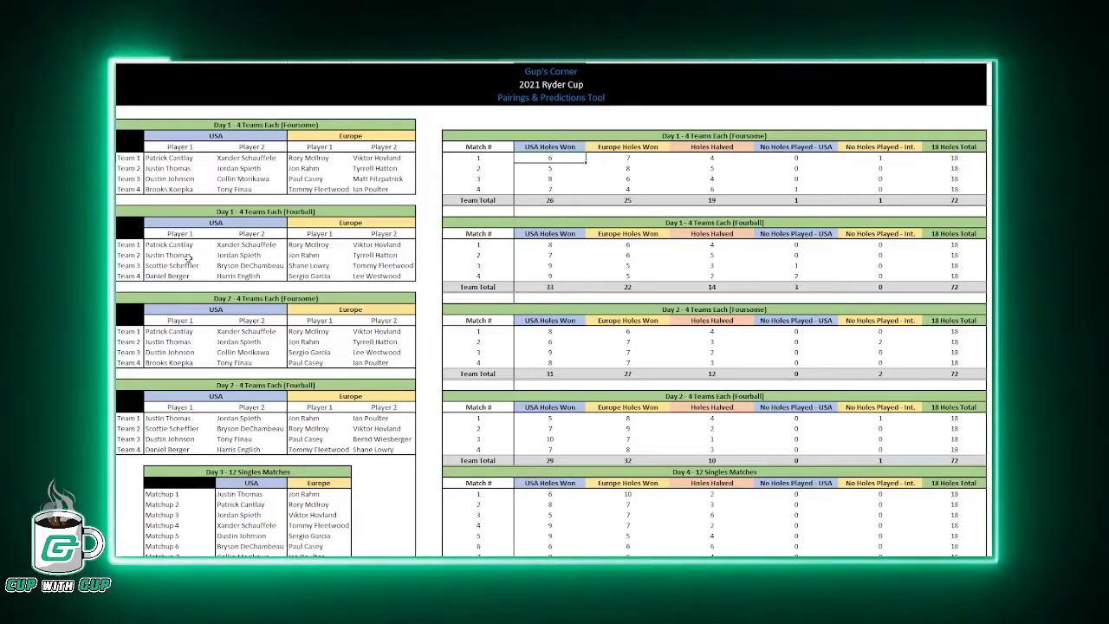
# Examine the Day 1 fourball predictions for holes won, halved and not played, including match 3's unplayed holes
pyautogui.click(541, 247)
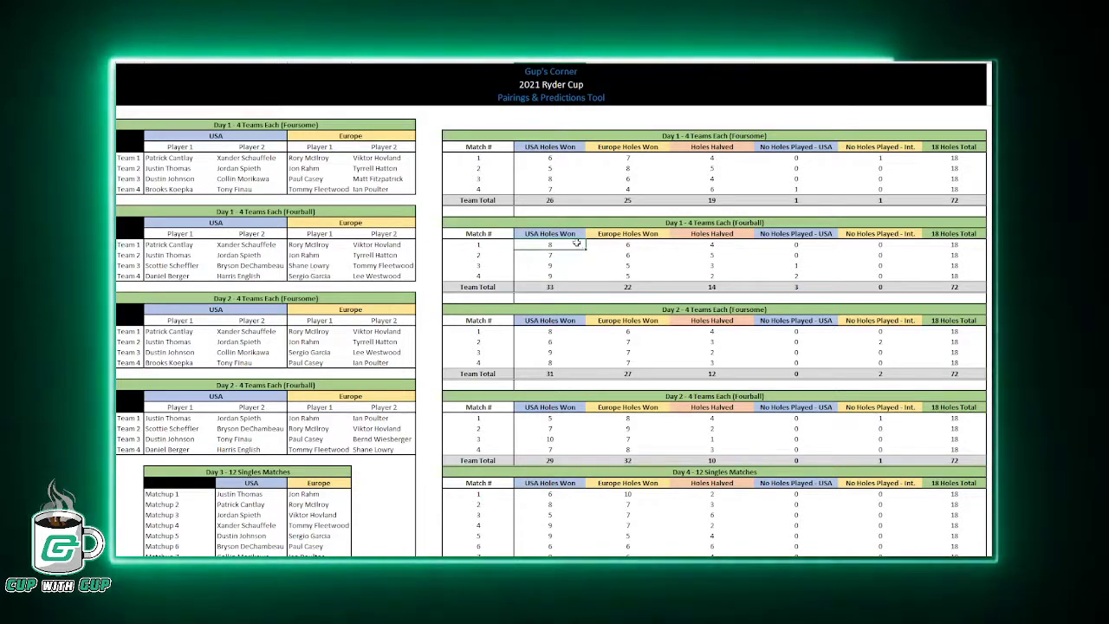
pyautogui.click(610, 245)
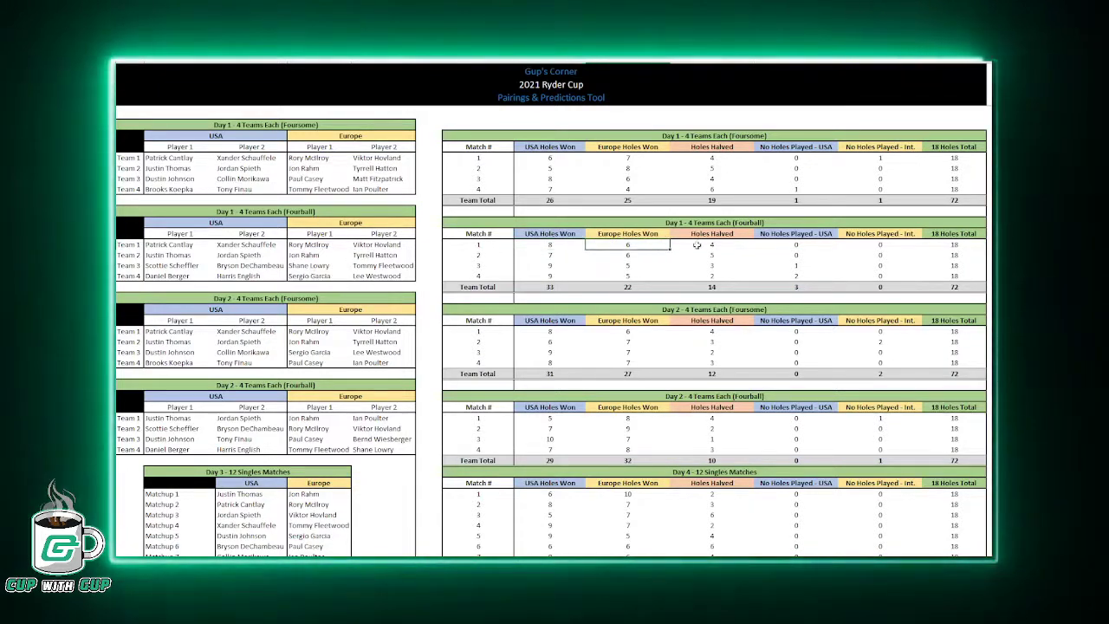
pyautogui.click(741, 245)
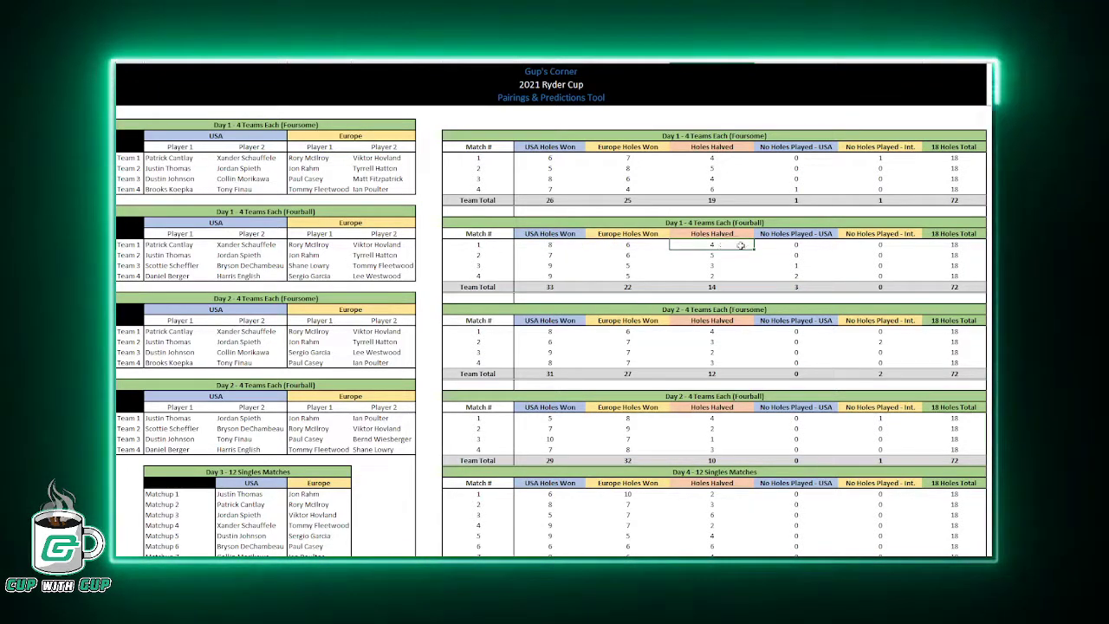
pyautogui.click(790, 248)
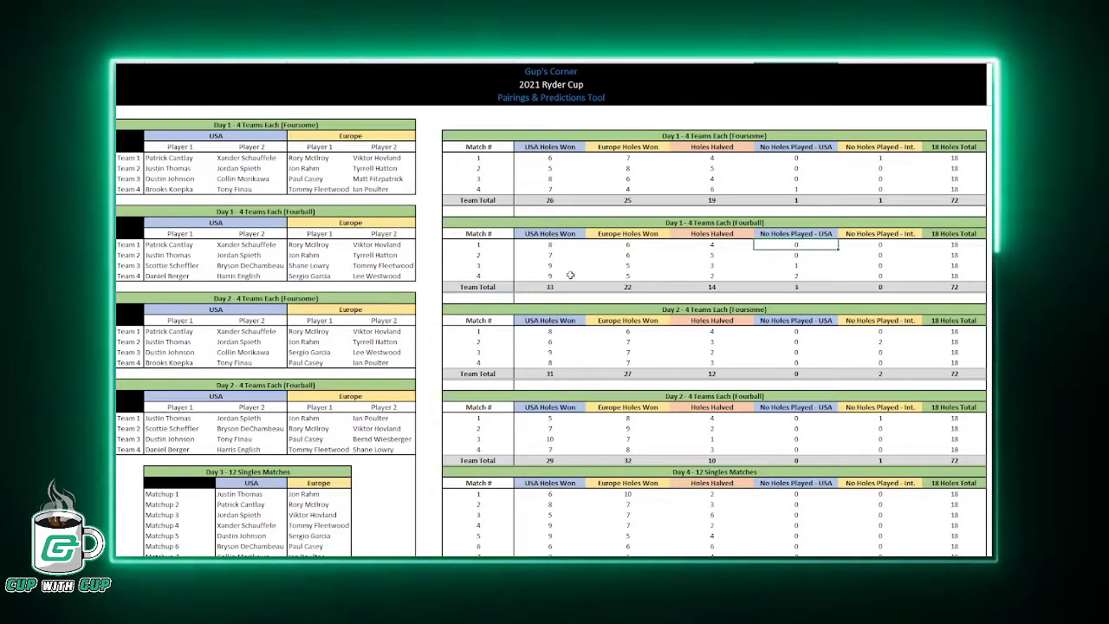
pyautogui.click(788, 266)
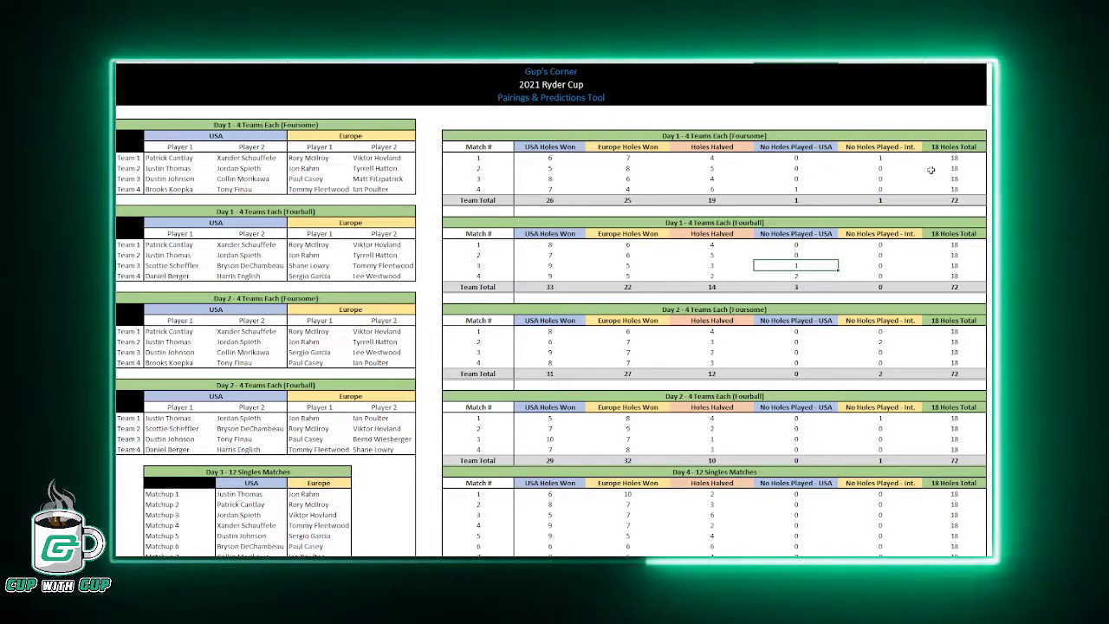
# Check the Day 1 foursome 18-hole totals and unplayed holes, and look through the remaining sessions' predictions
pyautogui.moveTo(939, 160); pyautogui.dragTo(948, 190)
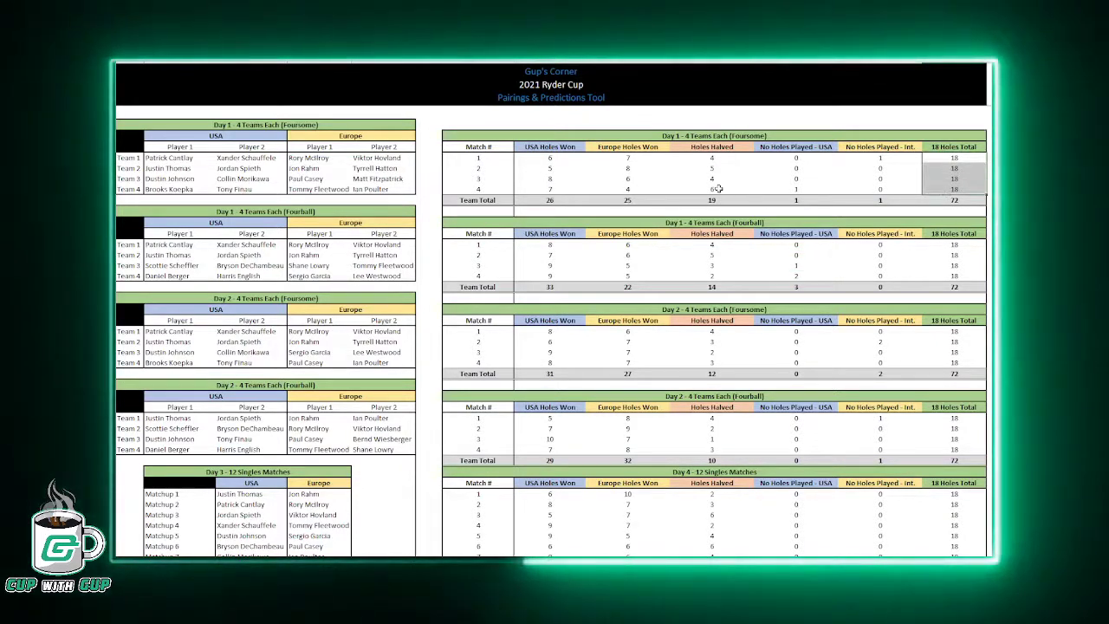
pyautogui.click(784, 178)
pyautogui.click(885, 159)
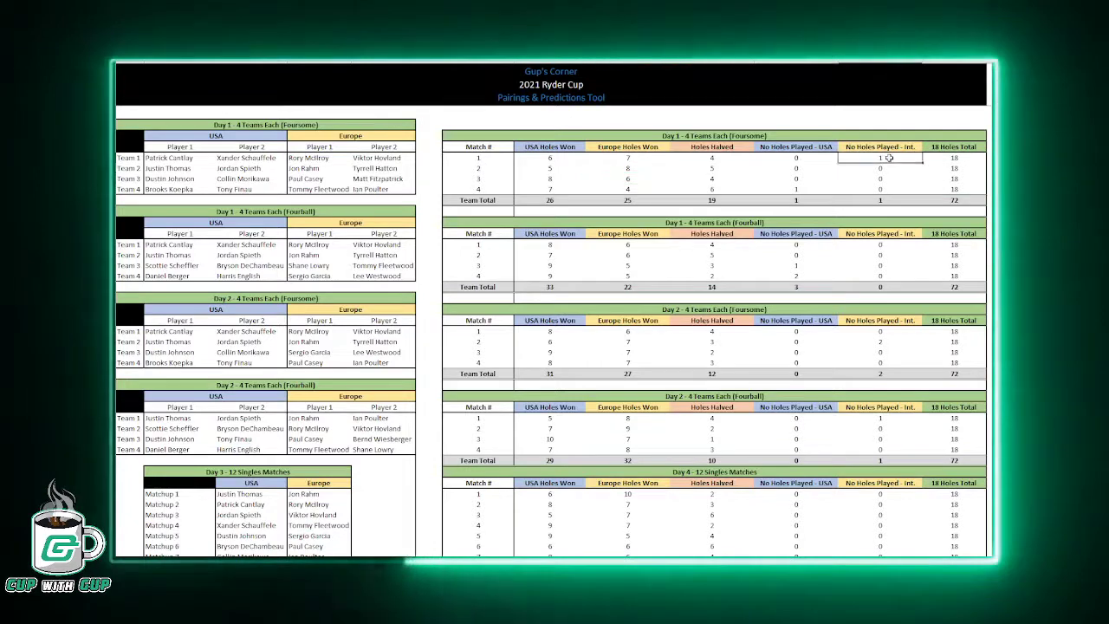
pyautogui.click(552, 157)
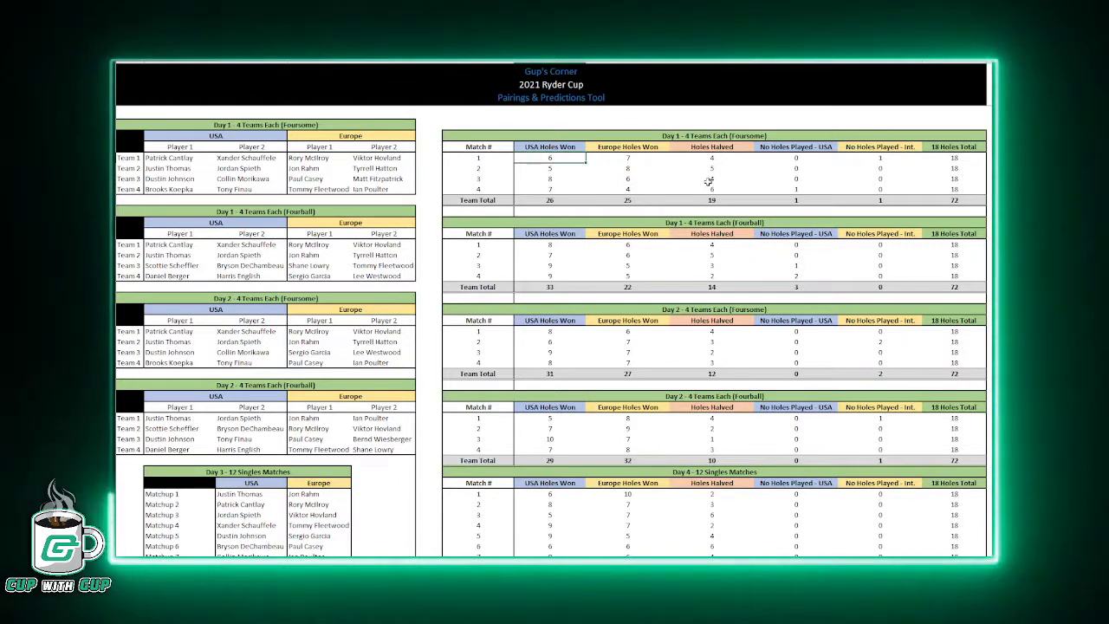
pyautogui.scroll(-5, 646, 247)
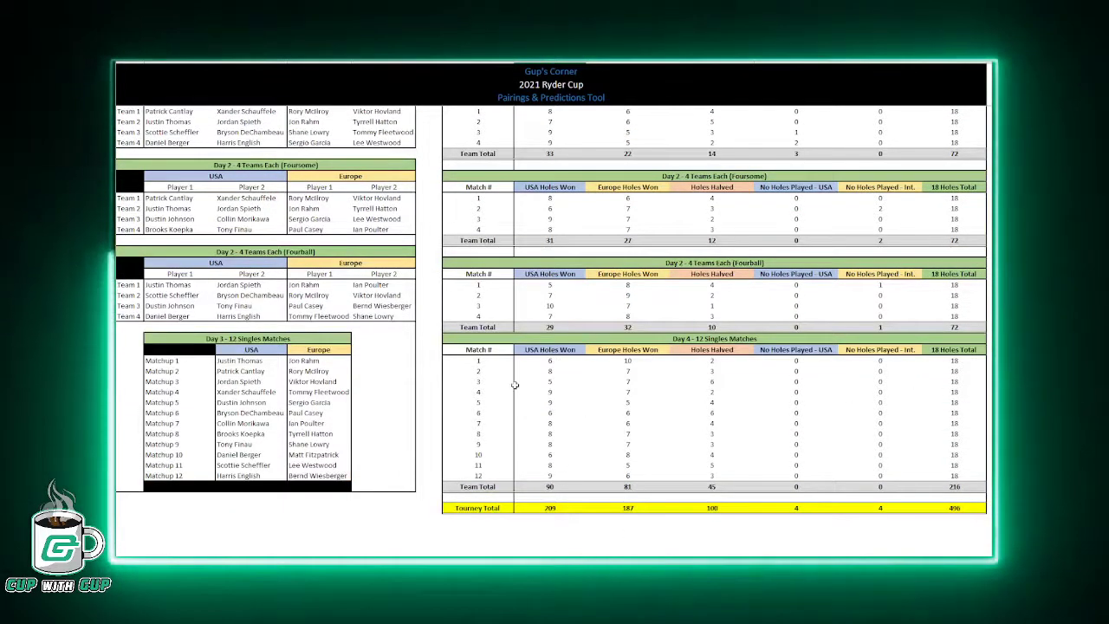
pyautogui.scroll(5, 515, 385)
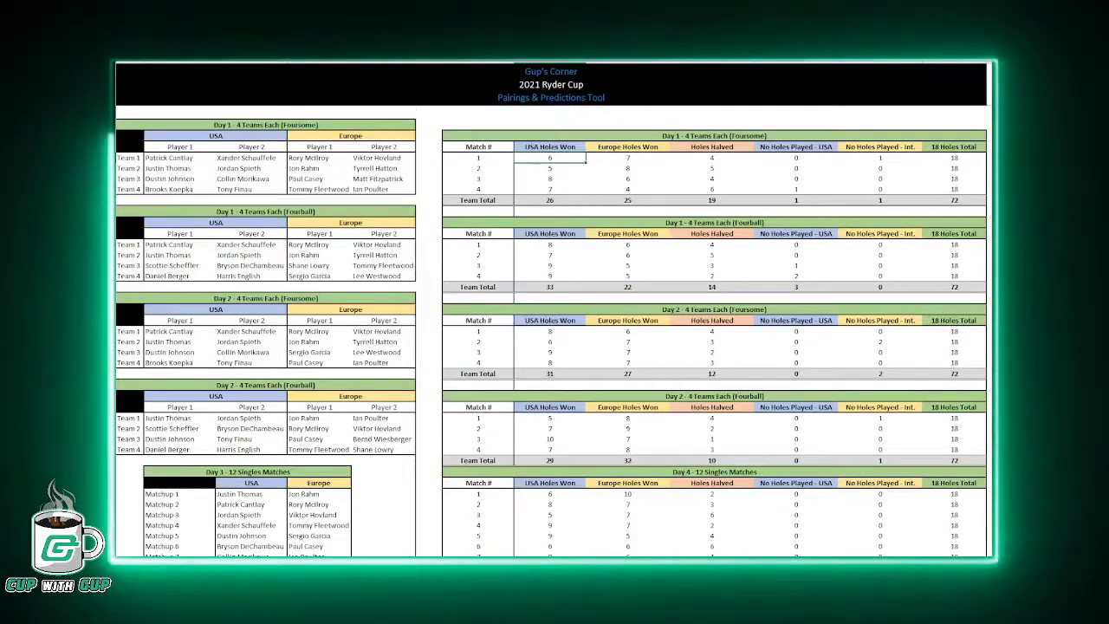
# Examine Jon Rahm's predicted holes, matches won and matches halved on the Scoring Predictions sheet
pyautogui.hotkey('ctrl', 'pagedown')
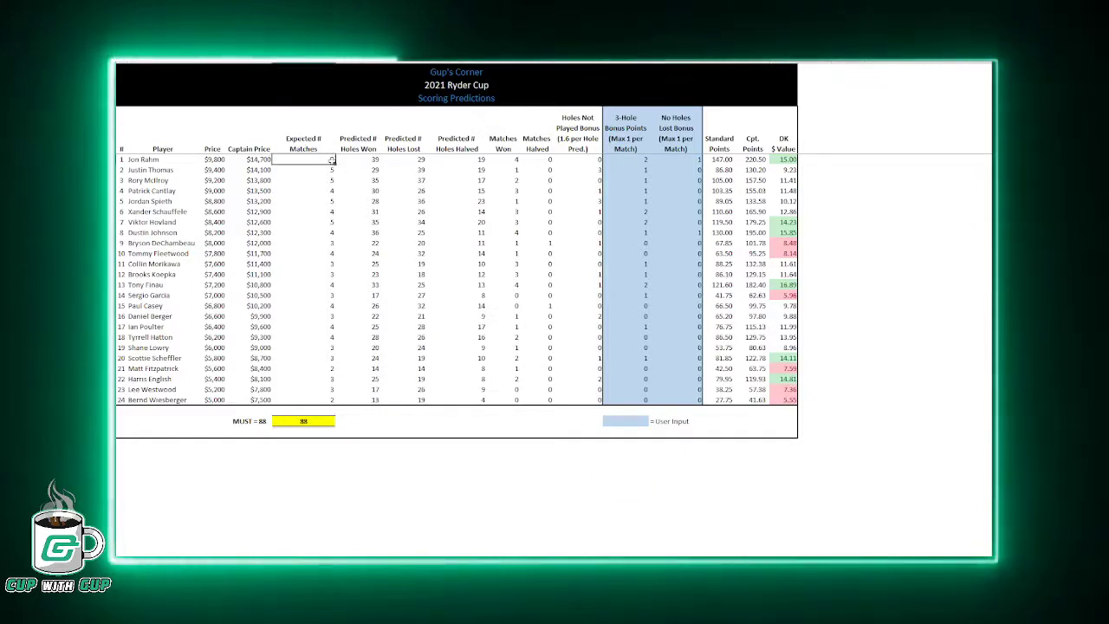
pyautogui.moveTo(364, 160); pyautogui.dragTo(474, 161)
pyautogui.click(514, 160)
pyautogui.write('4')
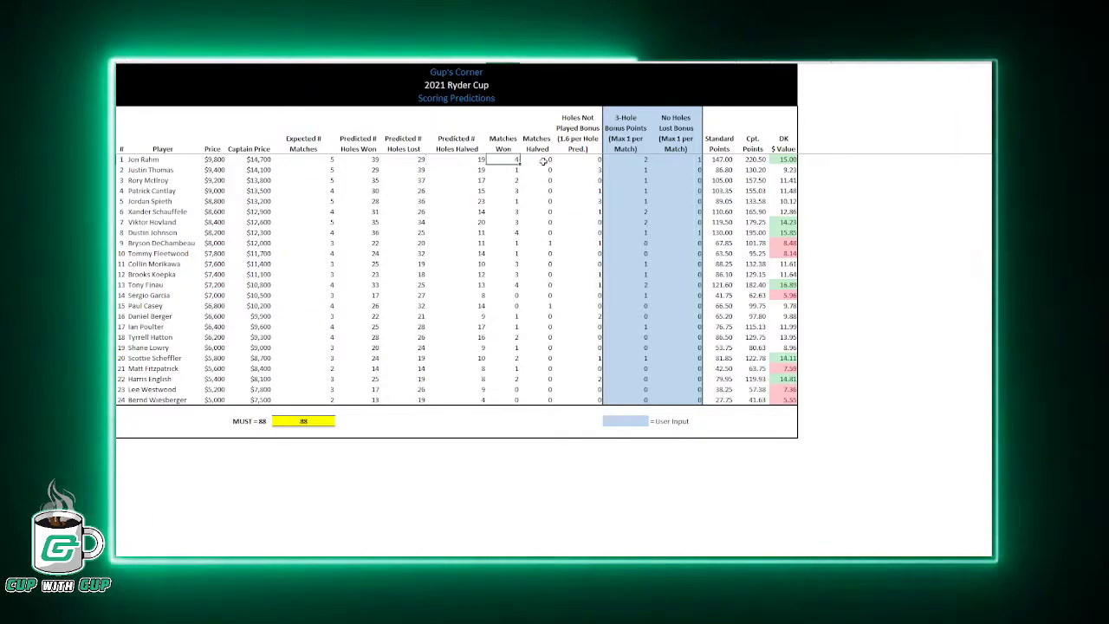
pyautogui.click(538, 160)
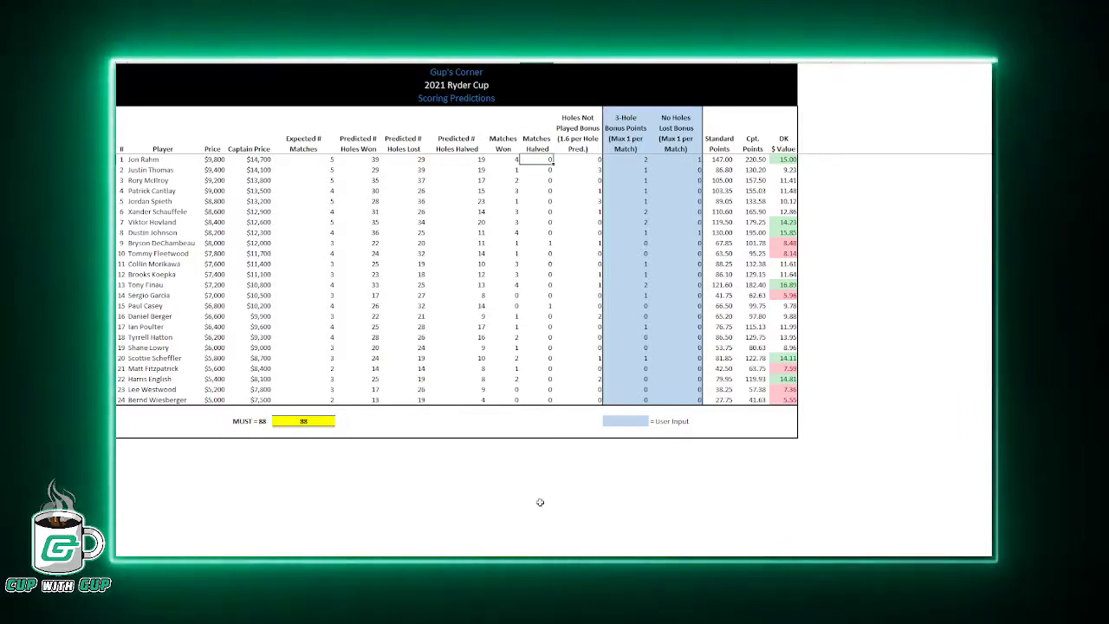
# Inspect the Holes Not Played Bonus values and the user-input columns for 3-Hole Bonus Points and No Holes Lost Bonus
pyautogui.click(578, 161)
pyautogui.click(579, 171)
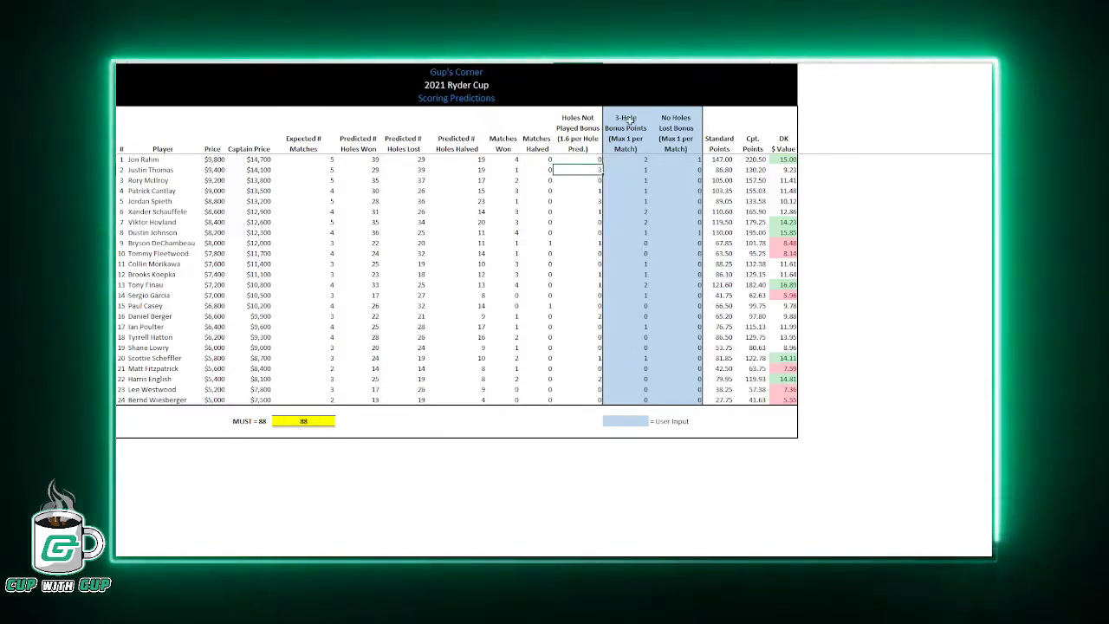
pyautogui.click(673, 126)
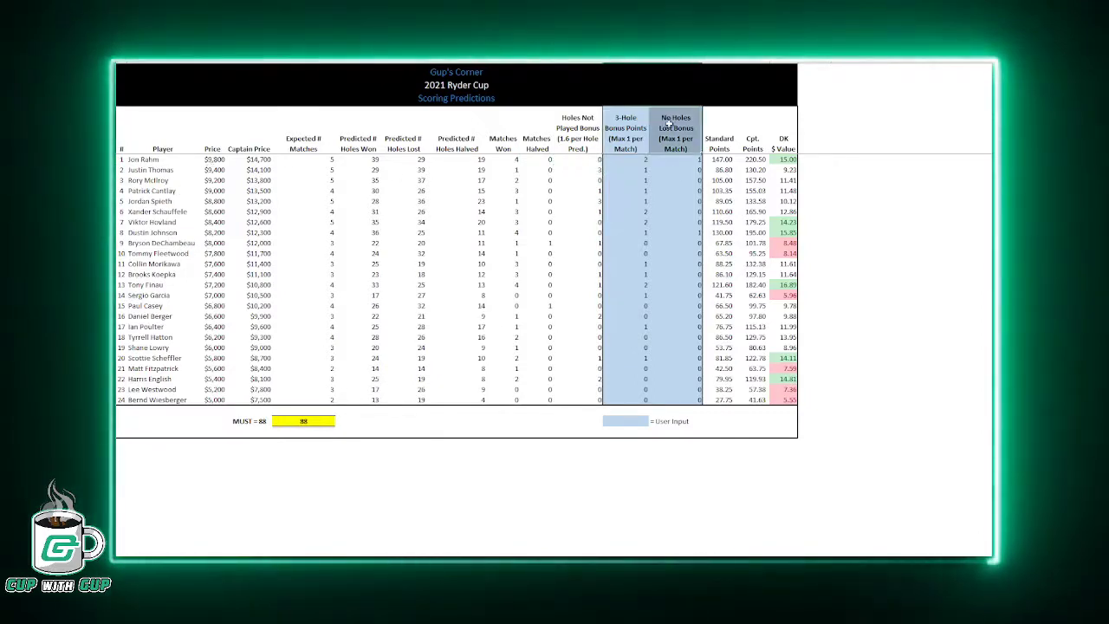
pyautogui.click(625, 144)
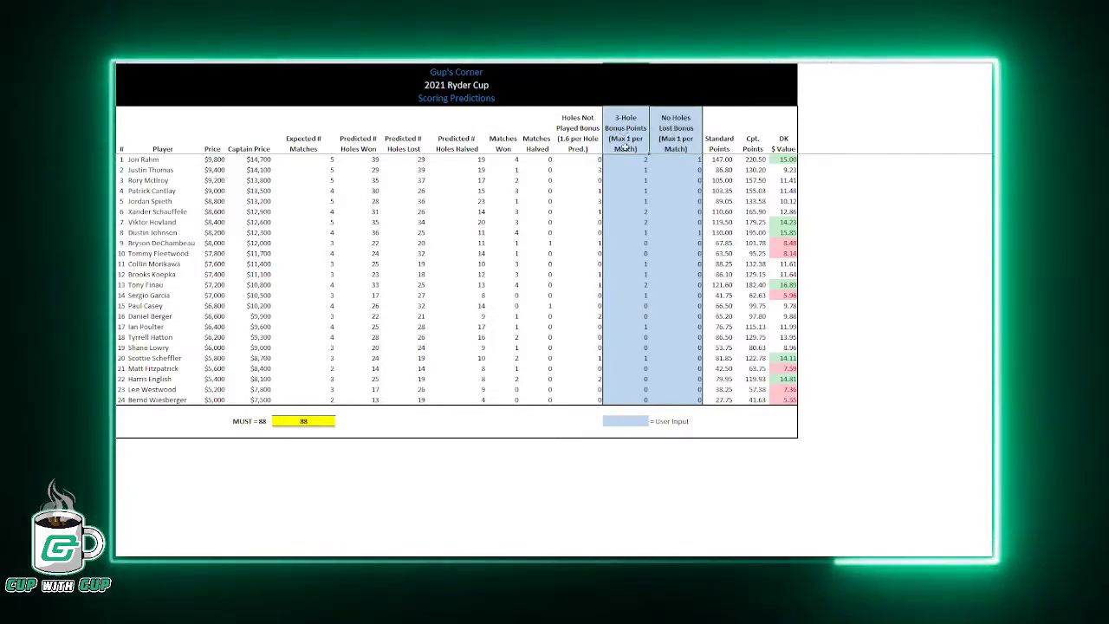
# Enter 2 as Jon Rahm's 3-Hole Bonus Points, checking it against his expected matches and No Holes Lost Bonus
pyautogui.click(628, 161)
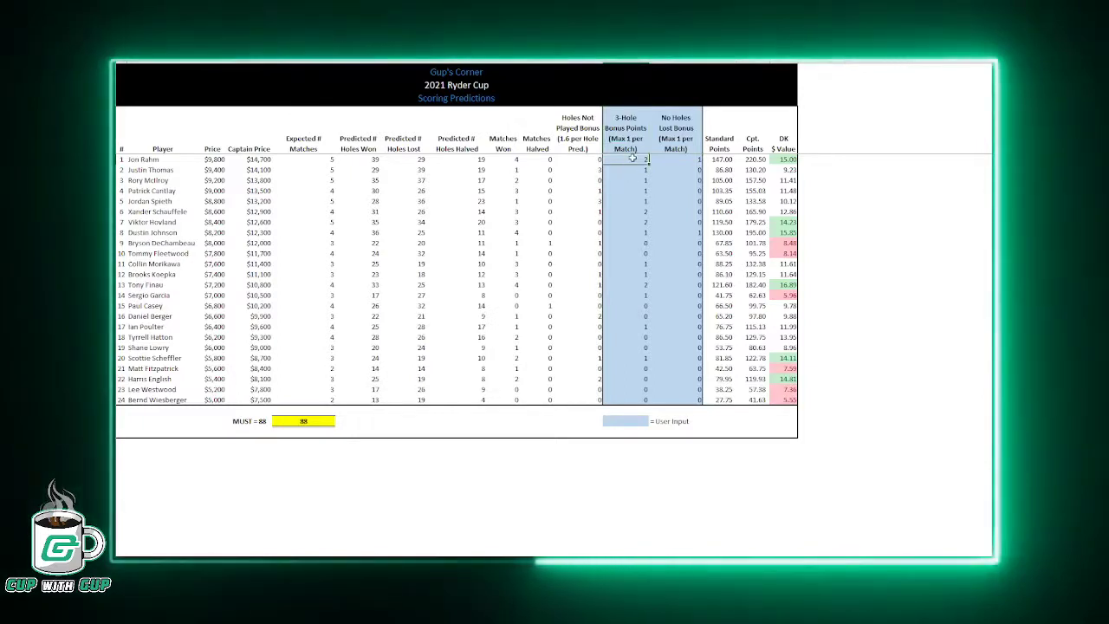
pyautogui.click(326, 160)
pyautogui.click(625, 160)
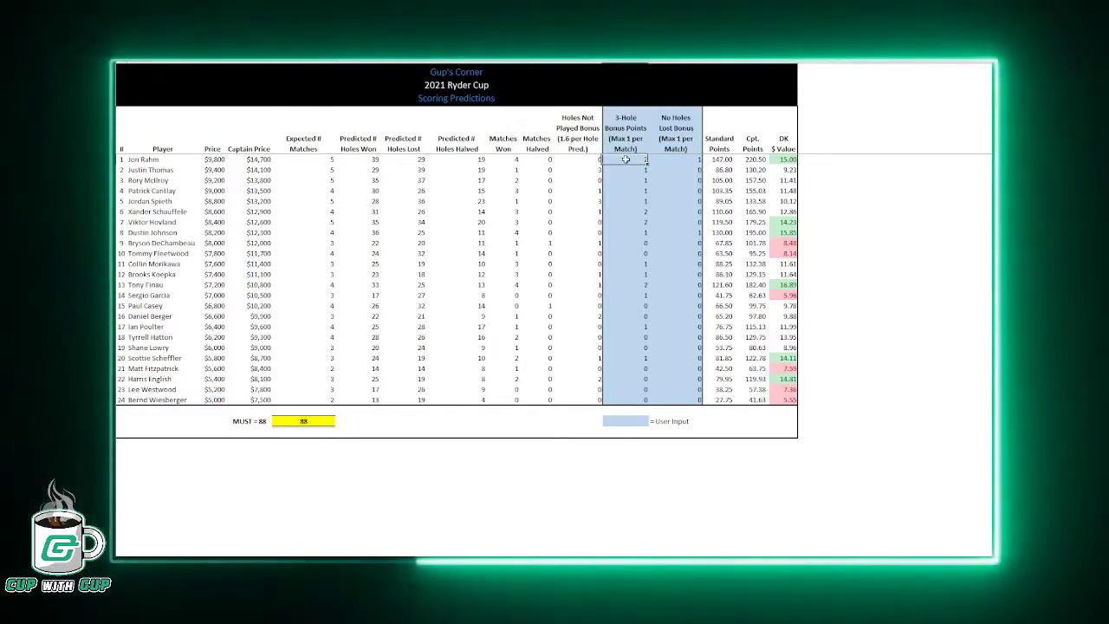
pyautogui.write('2')
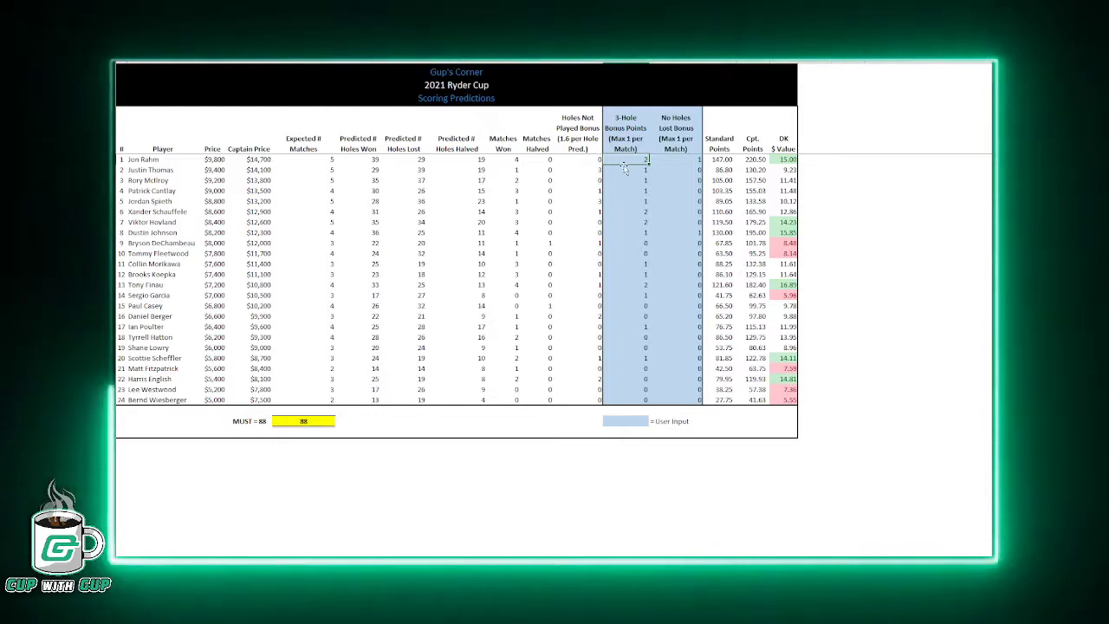
pyautogui.click(685, 161)
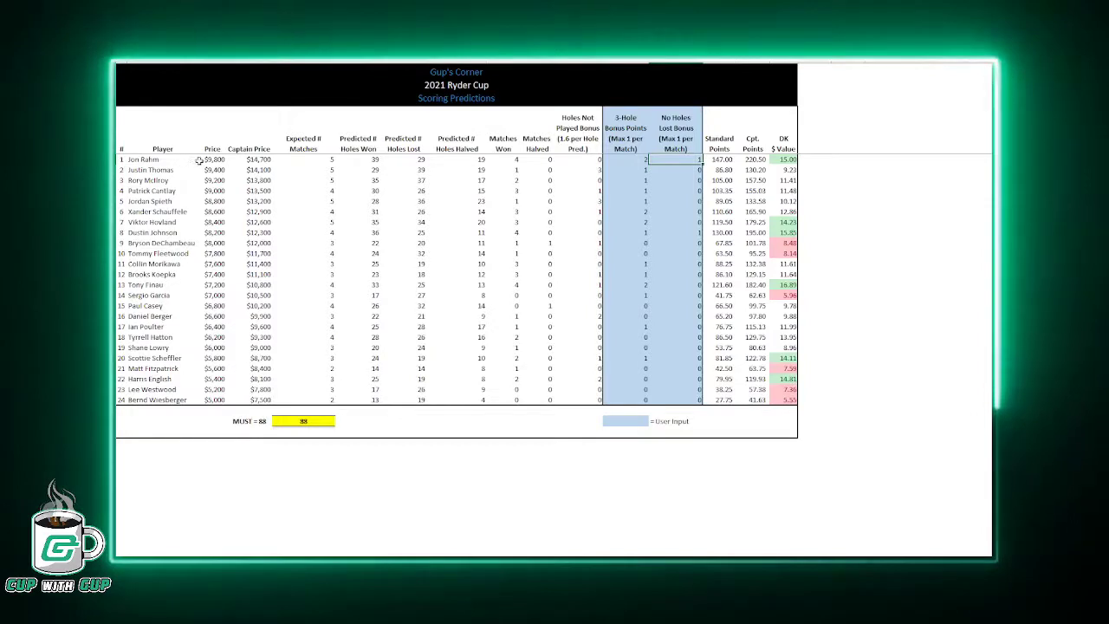
# Review Jon Rahm's price and captain price, and the expected matches for Rahm and Xander Schauffele
pyautogui.moveTo(199, 159); pyautogui.dragTo(256, 160)
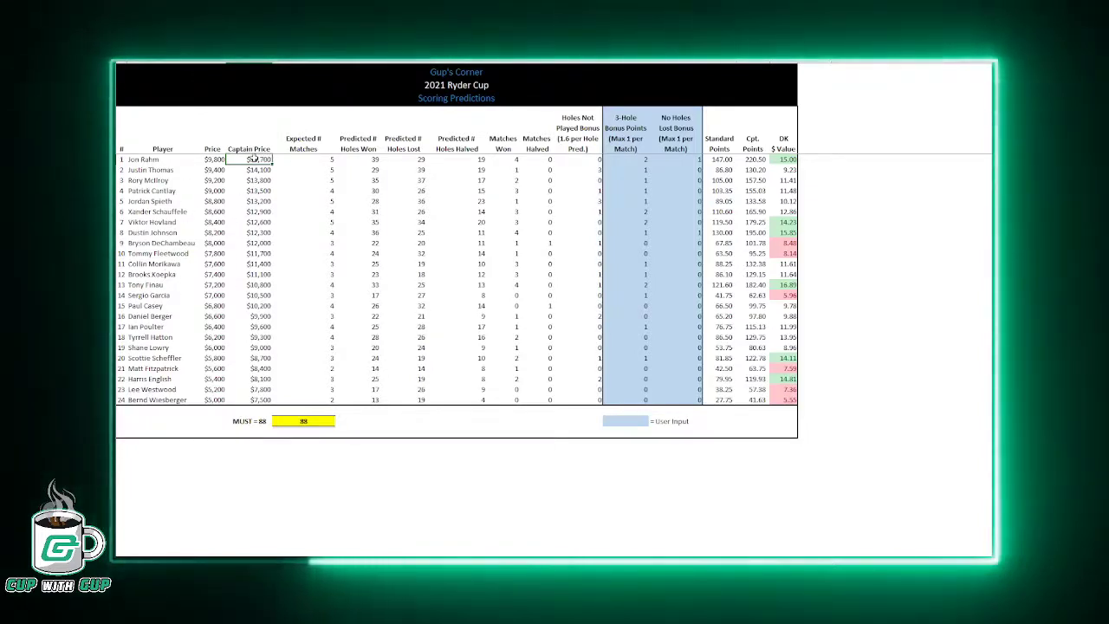
pyautogui.click(318, 161)
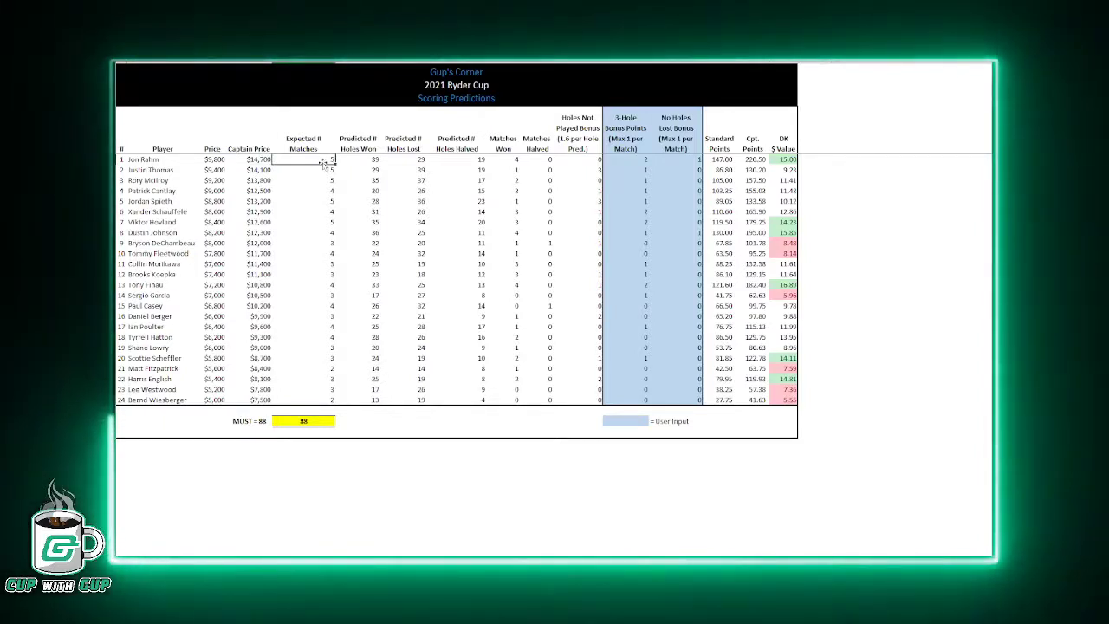
pyautogui.click(312, 212)
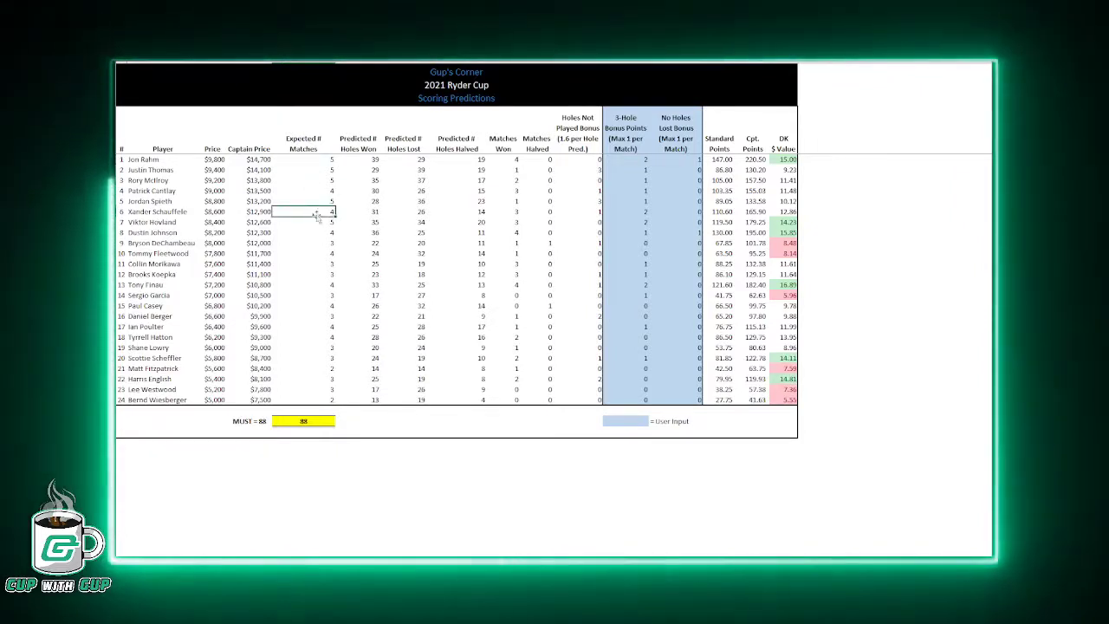
pyautogui.click(368, 214)
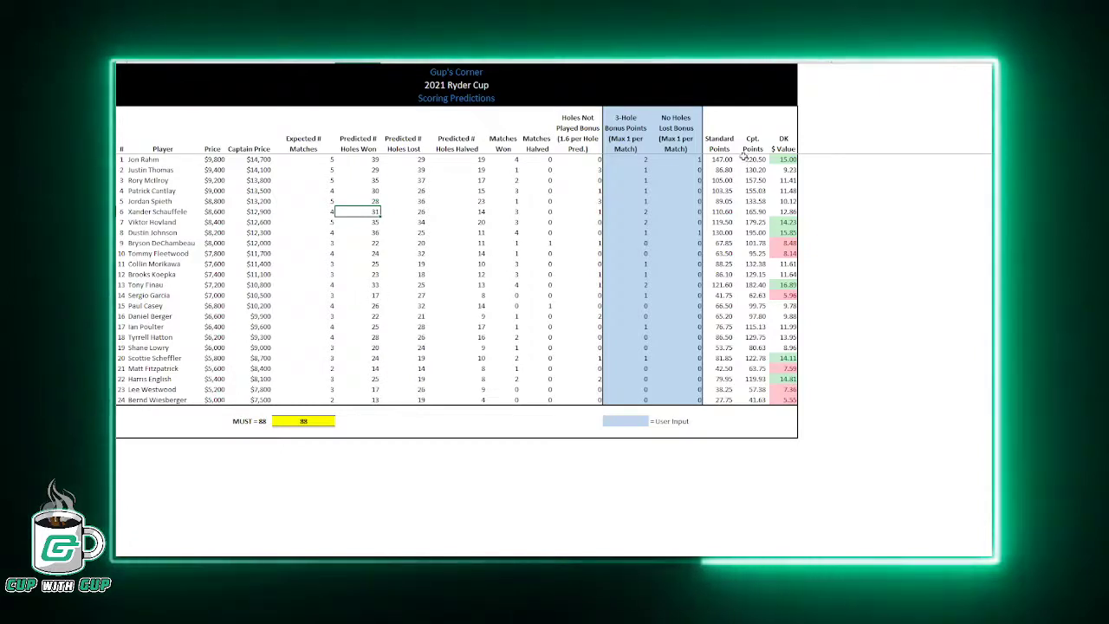
# Examine Jon Rahm's standard points, captain points and DK $ value, and compare his value with Viktor Hovland's
pyautogui.click(778, 160)
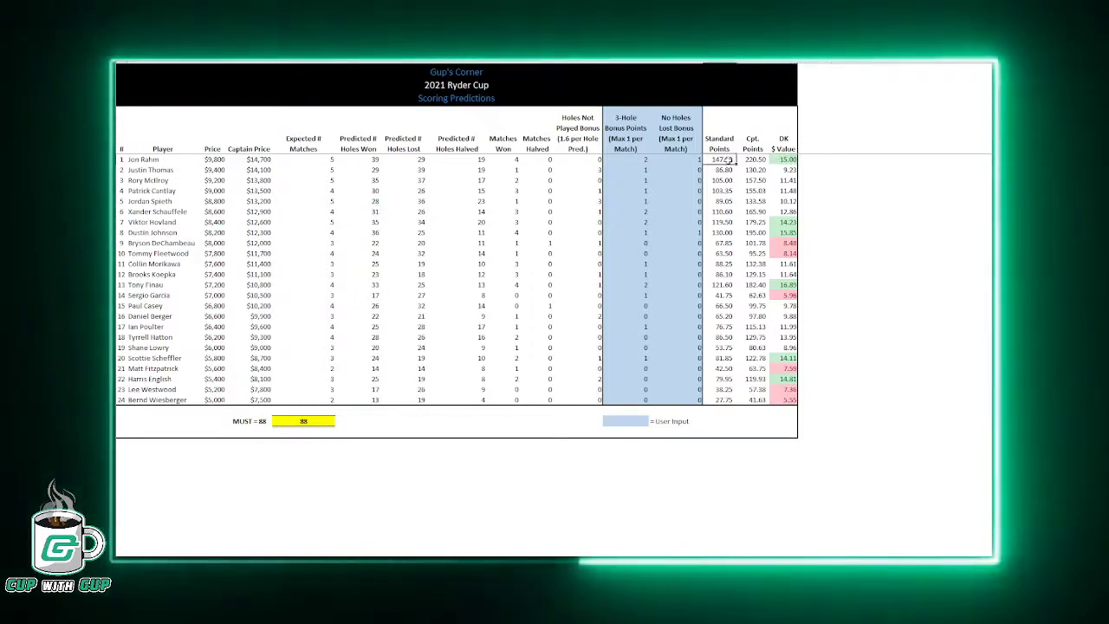
pyautogui.click(755, 159)
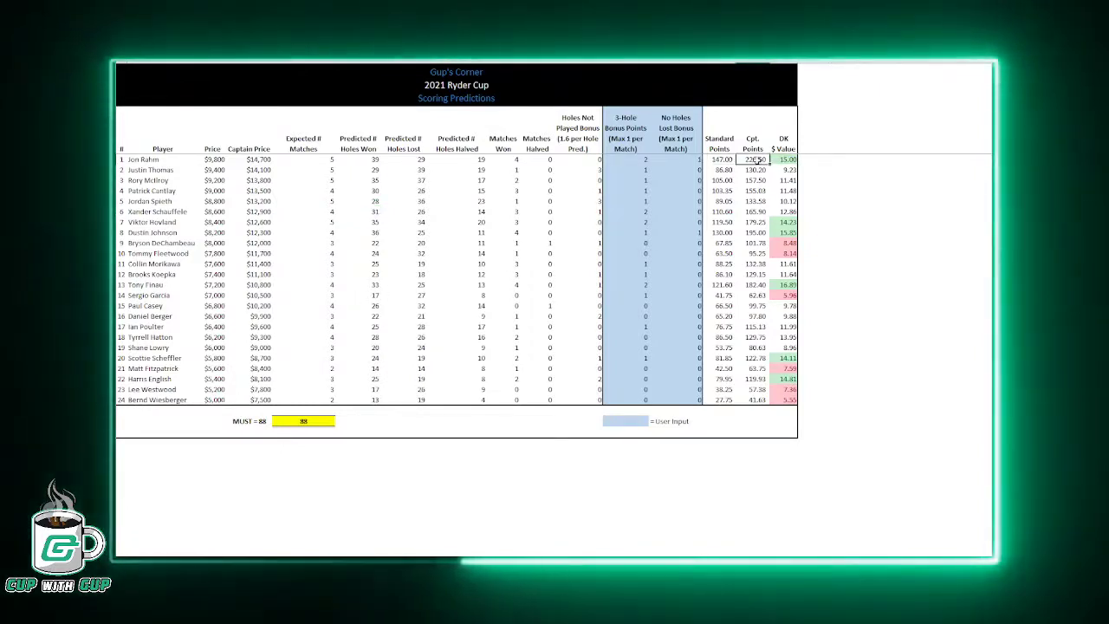
pyautogui.click(784, 159)
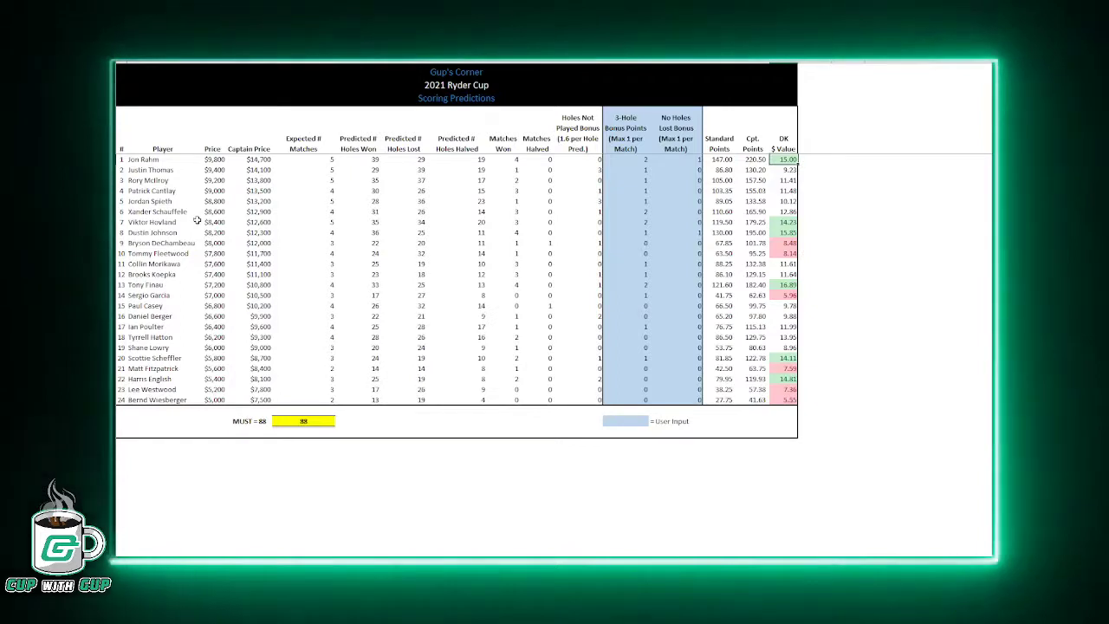
pyautogui.click(171, 222)
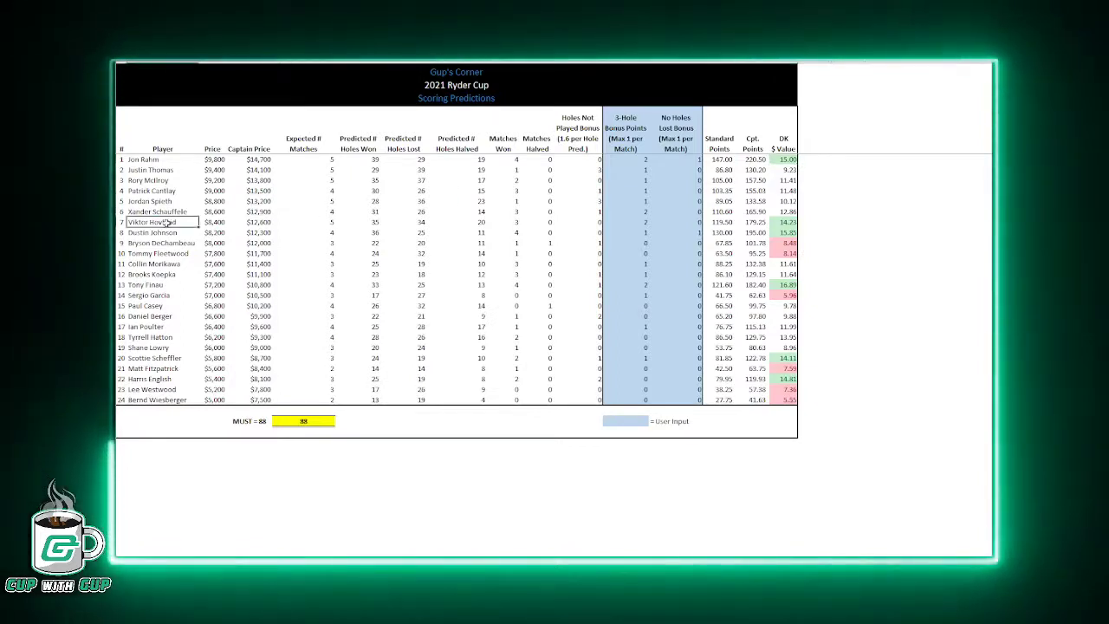
pyautogui.click(784, 160)
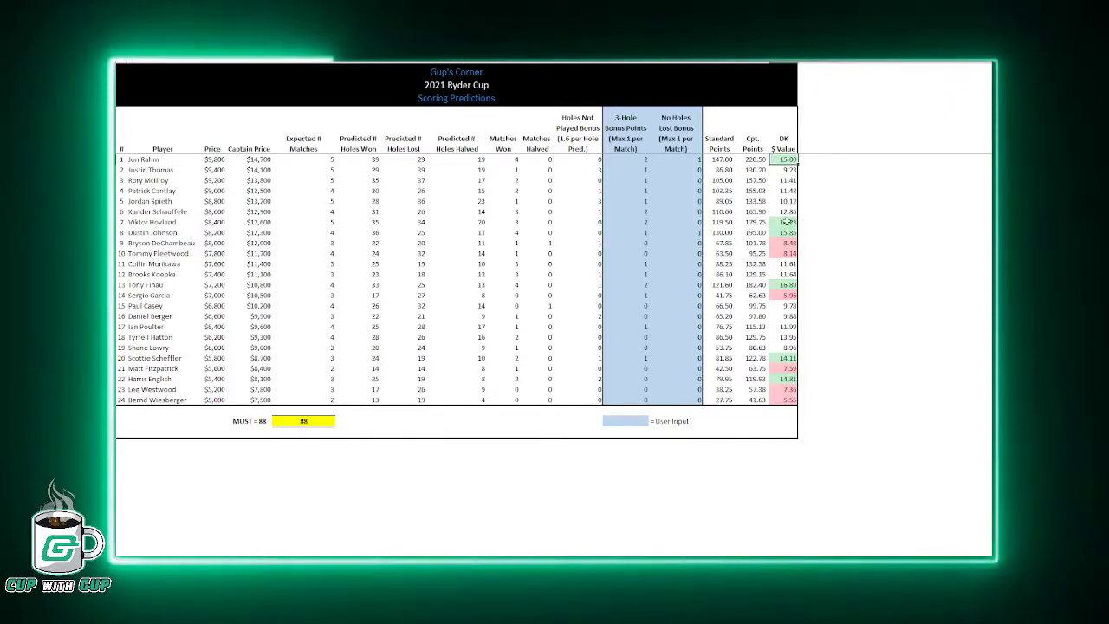
pyautogui.click(790, 222)
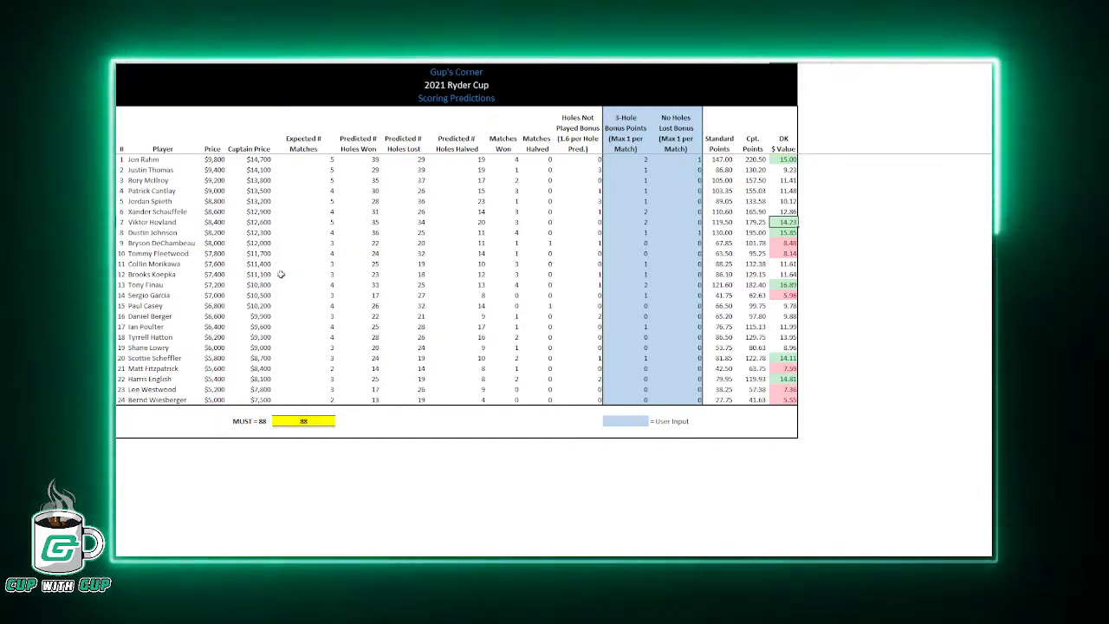
# Compare the prices of Patrick Cantlay and Xander Schauffele as lineup candidates
pyautogui.click(161, 202)
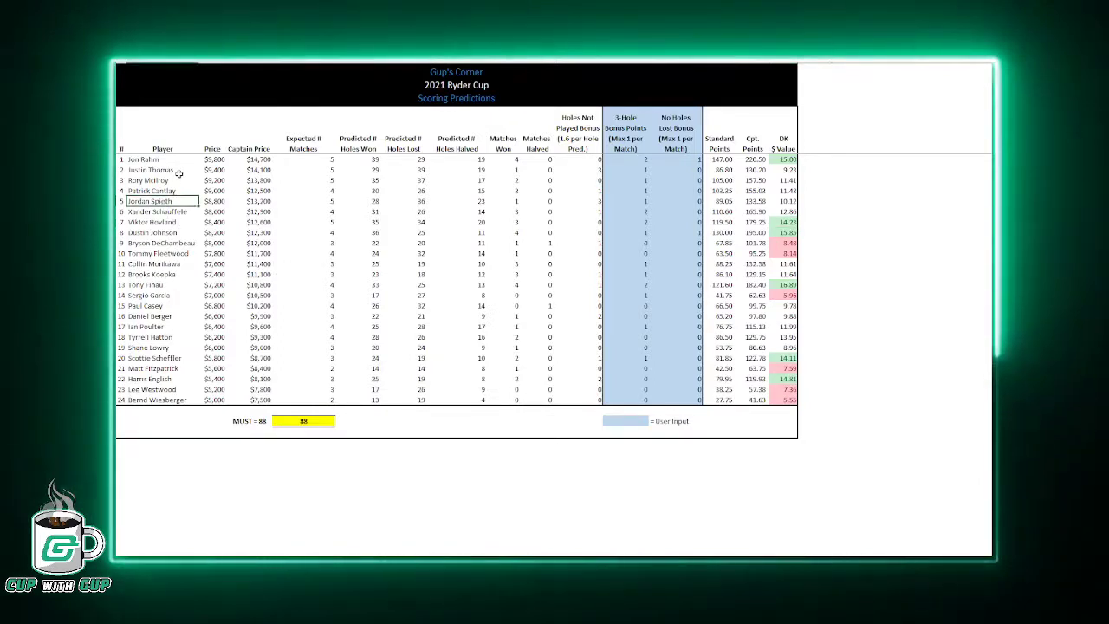
pyautogui.click(181, 212)
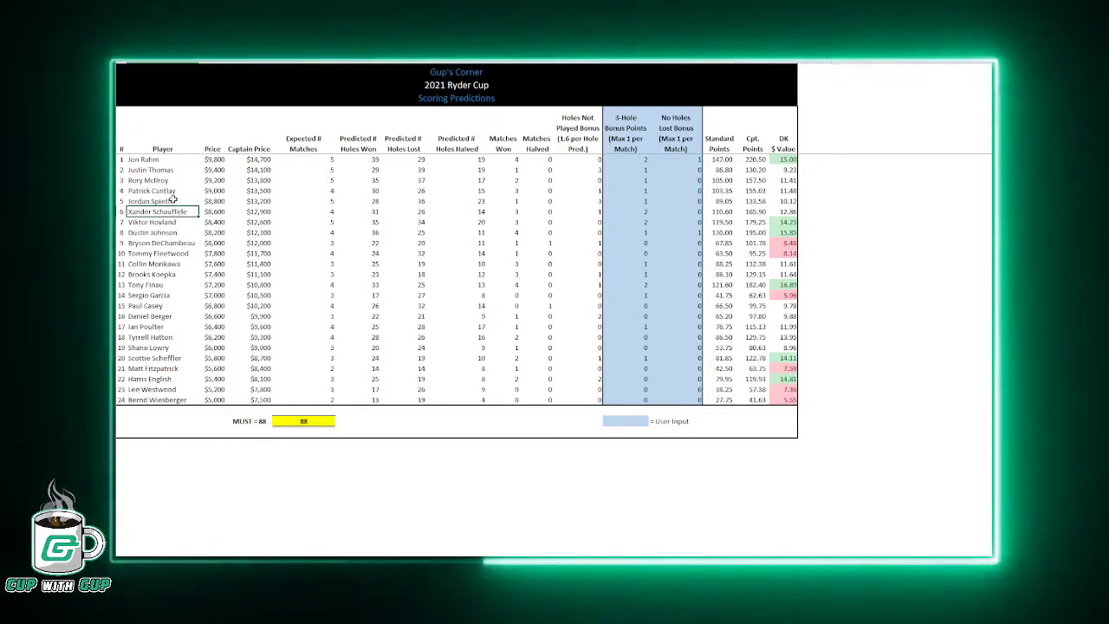
pyautogui.click(153, 191)
pyautogui.keyDown('ctrl'); pyautogui.click(173, 211); pyautogui.keyUp('ctrl')
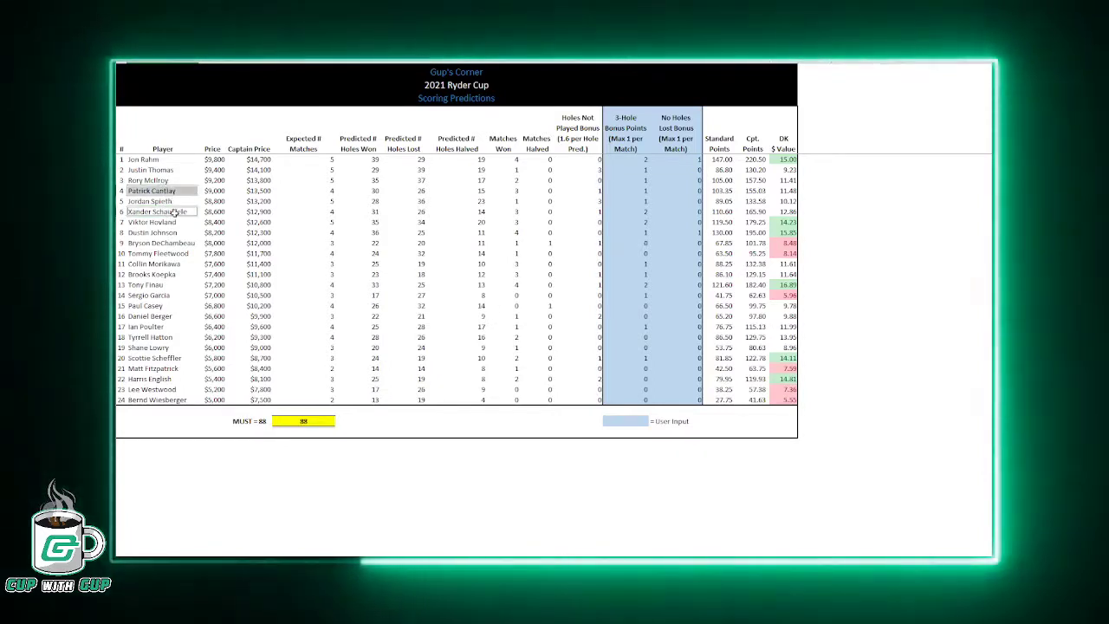
pyautogui.click(216, 191)
pyautogui.keyDown('ctrl'); pyautogui.click(216, 212); pyautogui.keyUp('ctrl')
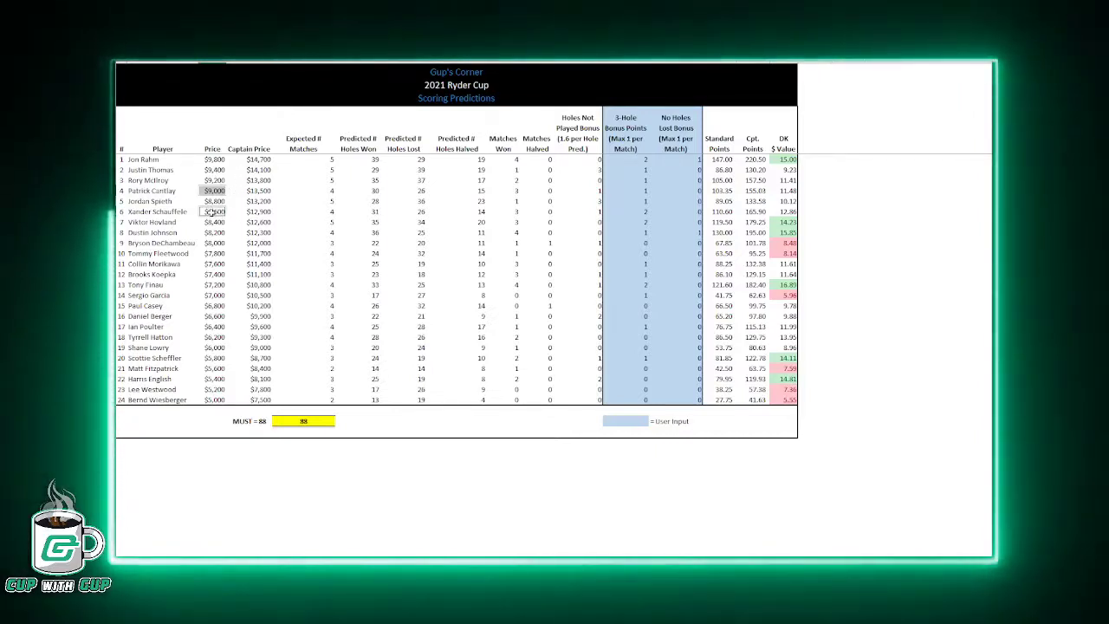
# Select Xander Schauffele's captain price with the prices of Cantlay, Rahm, Hovland and Bernd Wiesberger as a trial lineup
pyautogui.click(214, 211)
pyautogui.click(252, 211)
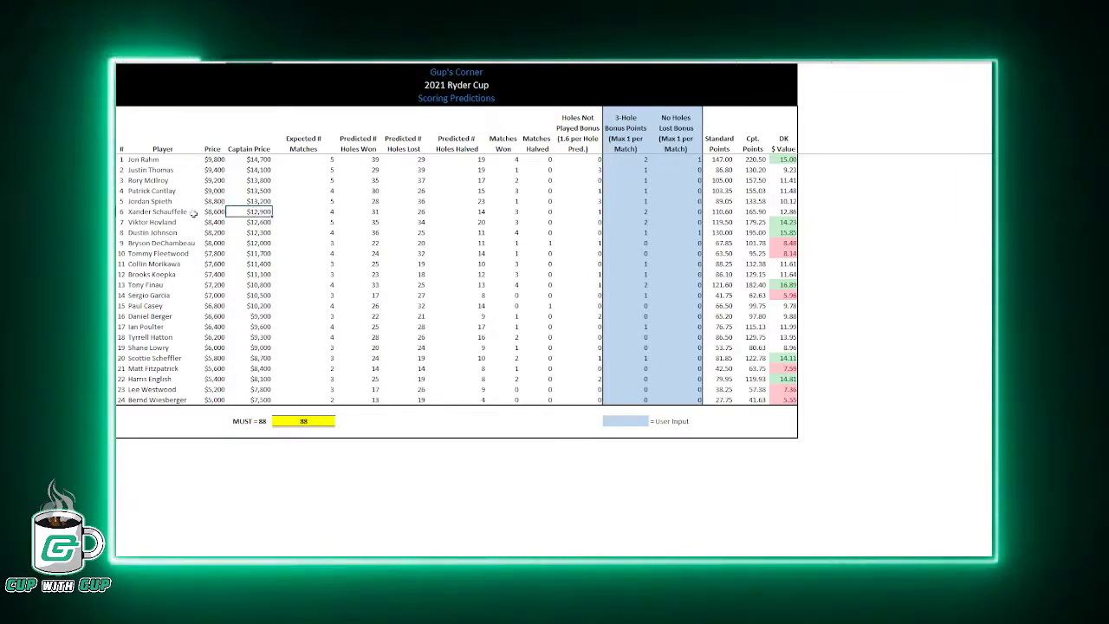
pyautogui.keyDown('ctrl'); pyautogui.click(214, 191); pyautogui.keyUp('ctrl')
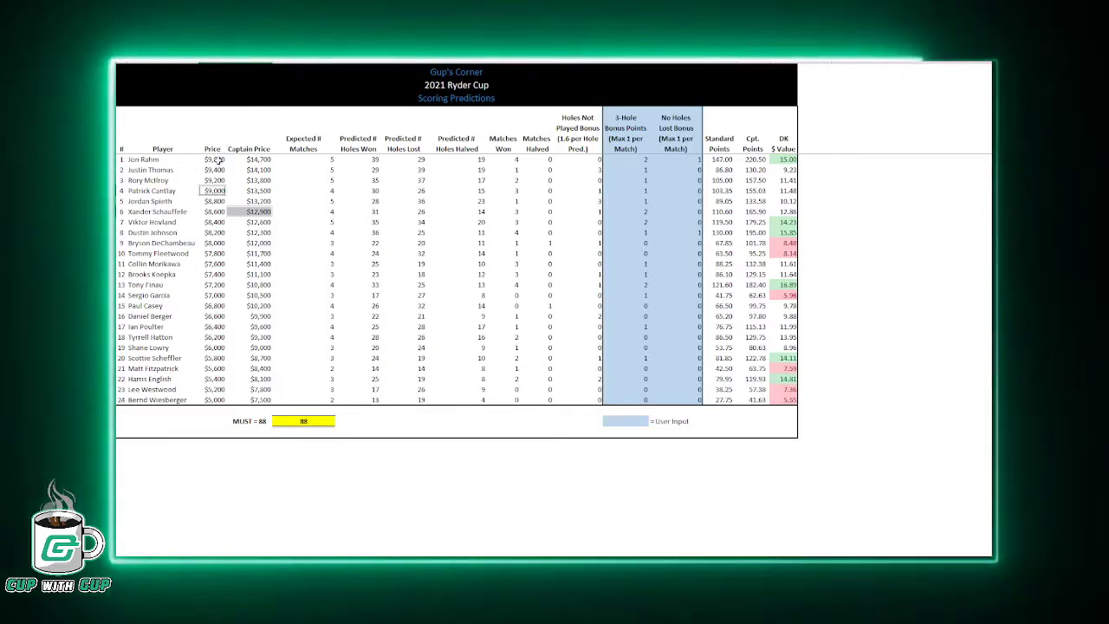
pyautogui.keyDown('ctrl'); pyautogui.click(219, 161); pyautogui.keyUp('ctrl')
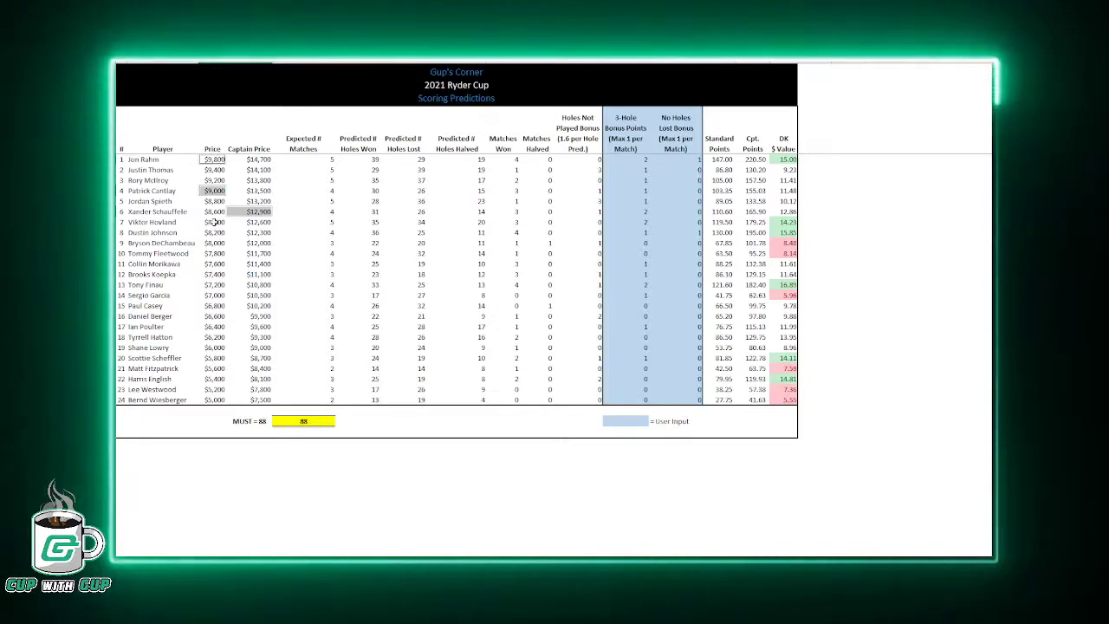
pyautogui.keyDown('ctrl'); pyautogui.click(215, 222); pyautogui.keyUp('ctrl')
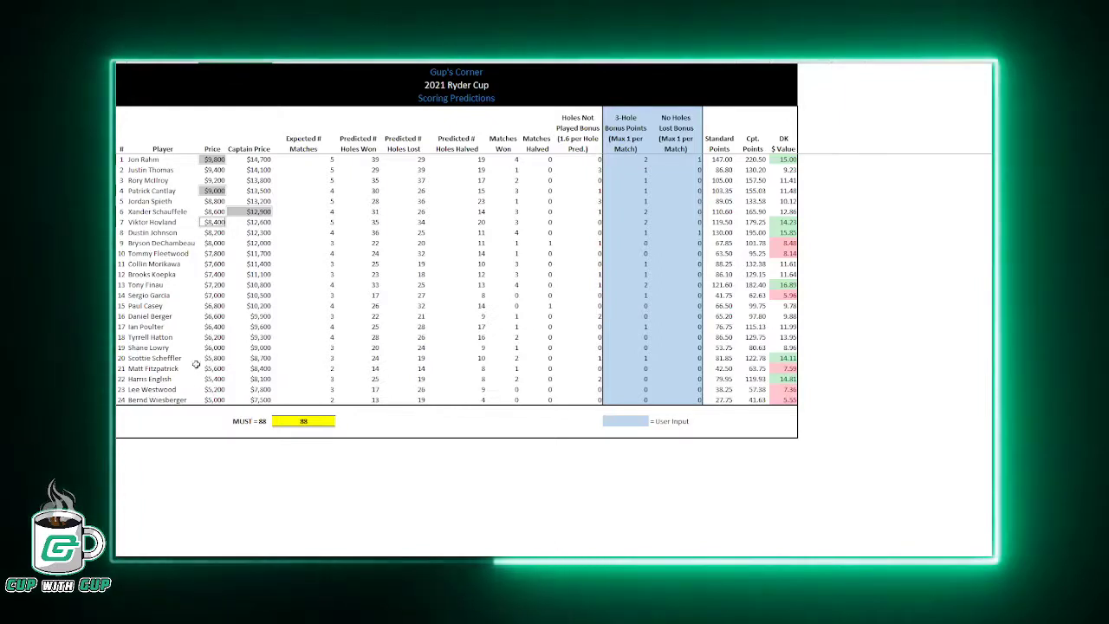
pyautogui.click(220, 399)
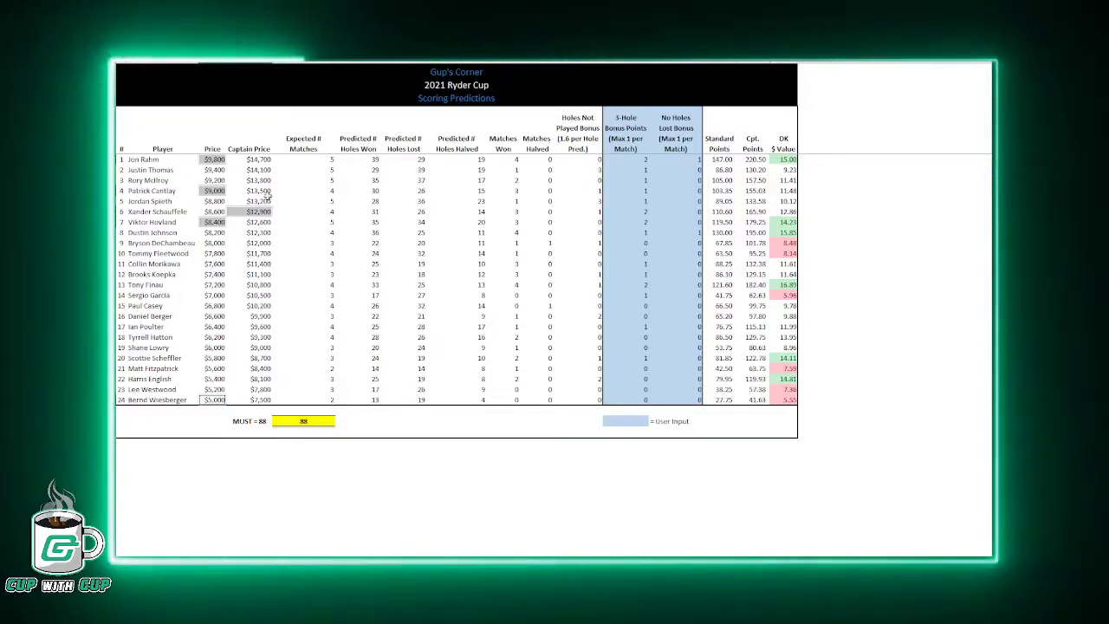
# Look over the prices from Collin Morikawa down to Harris English for cheaper lineup options, including Brooks Koepka and Tony Finau
pyautogui.click(258, 213)
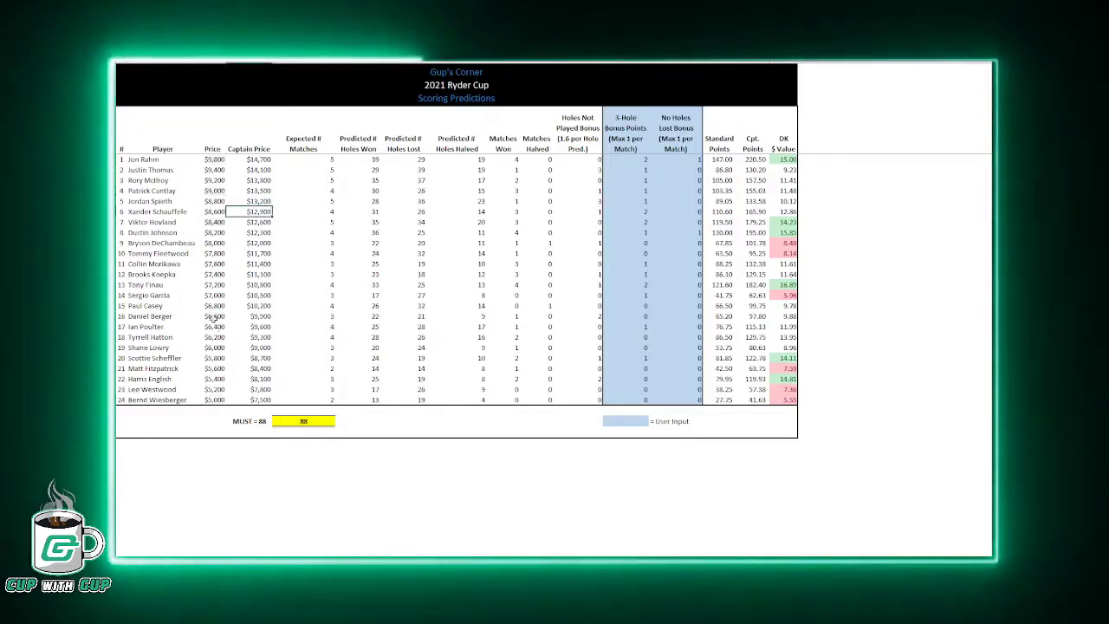
pyautogui.moveTo(213, 274); pyautogui.dragTo(214, 379)
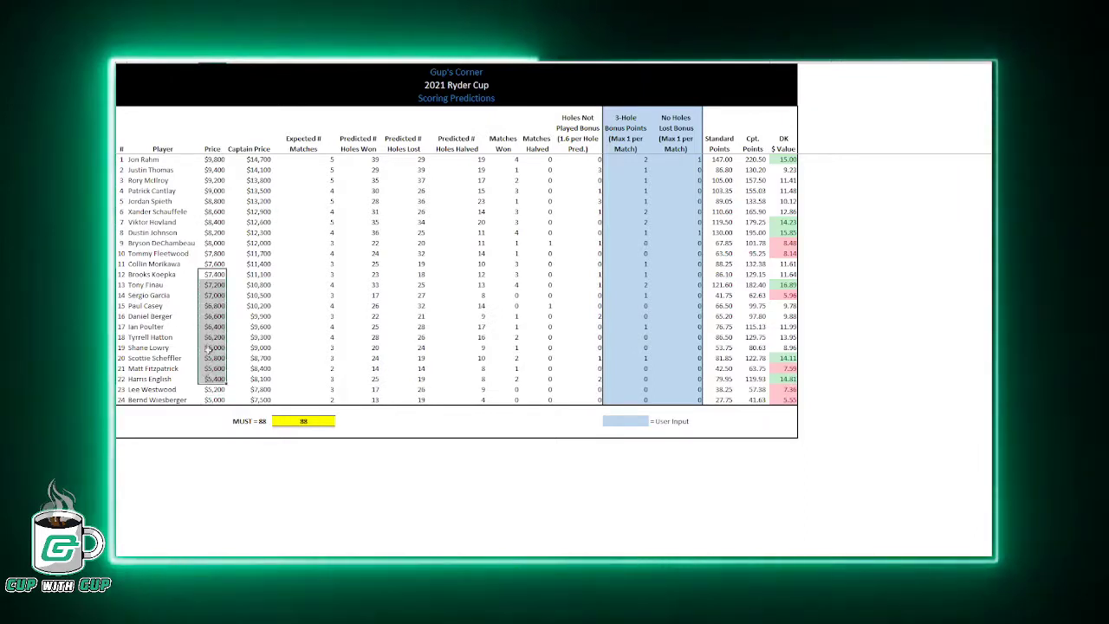
pyautogui.click(208, 263)
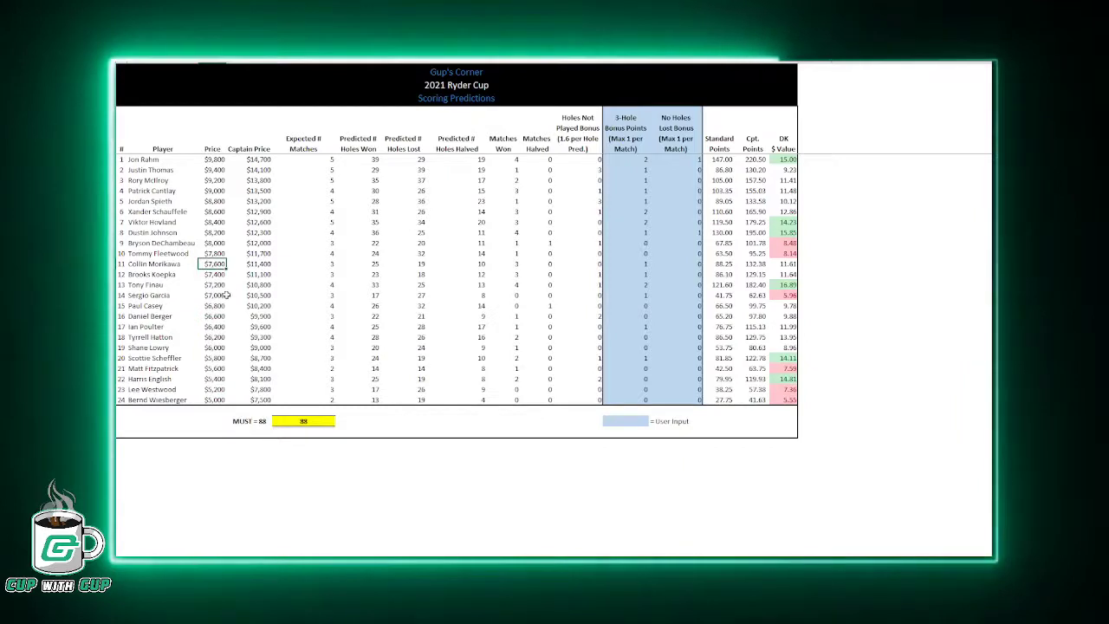
pyautogui.click(216, 275)
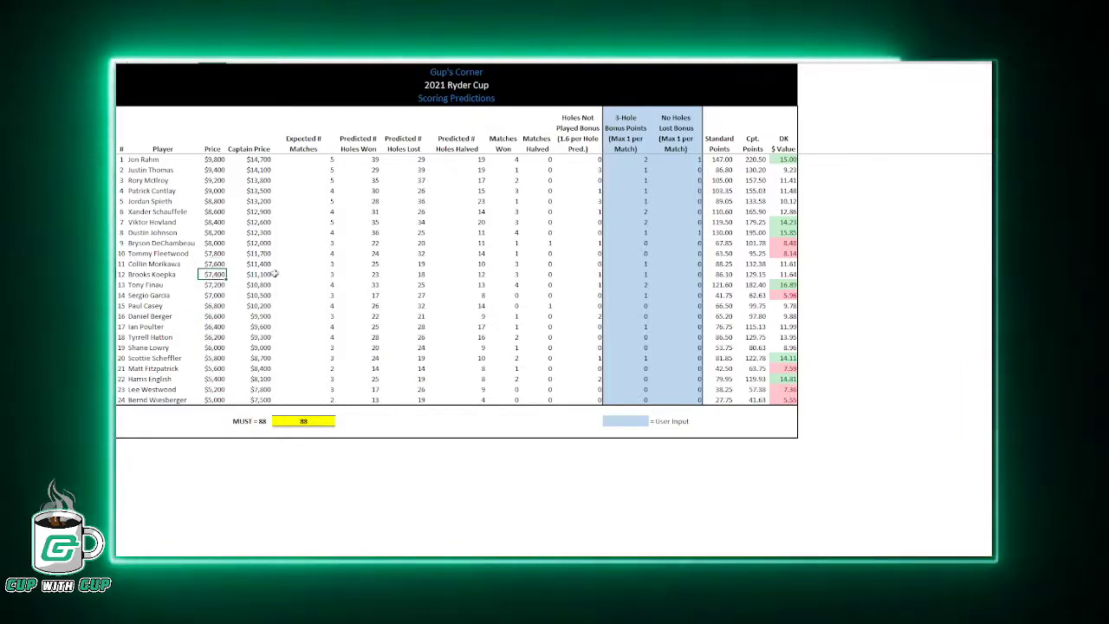
pyautogui.click(211, 284)
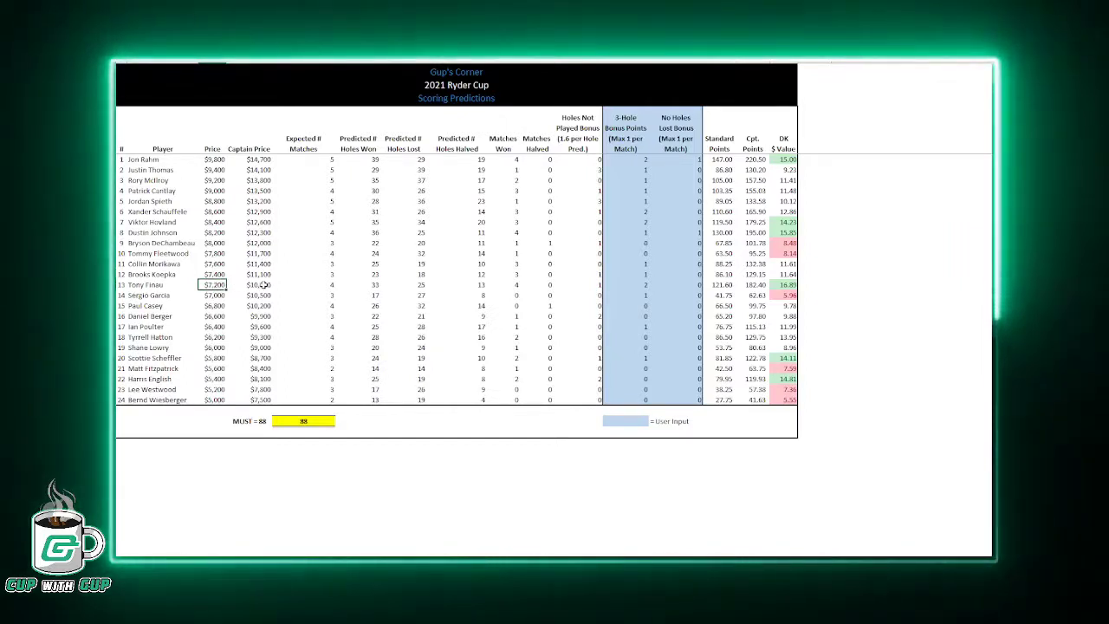
# Select Tony Finau's captain price with the prices of Cantlay, Schauffele, Hovland and Ian Poulter as an alternative lineup
pyautogui.click(262, 284)
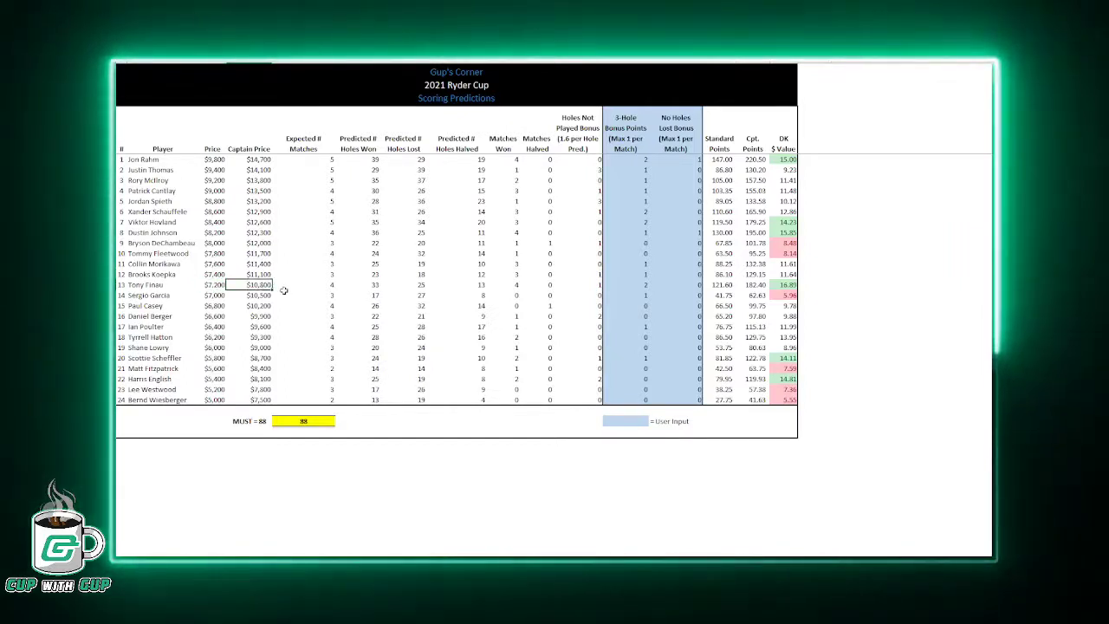
pyautogui.keyDown('ctrl'); pyautogui.click(210, 190); pyautogui.keyUp('ctrl')
pyautogui.keyDown('ctrl'); pyautogui.click(213, 212); pyautogui.keyUp('ctrl')
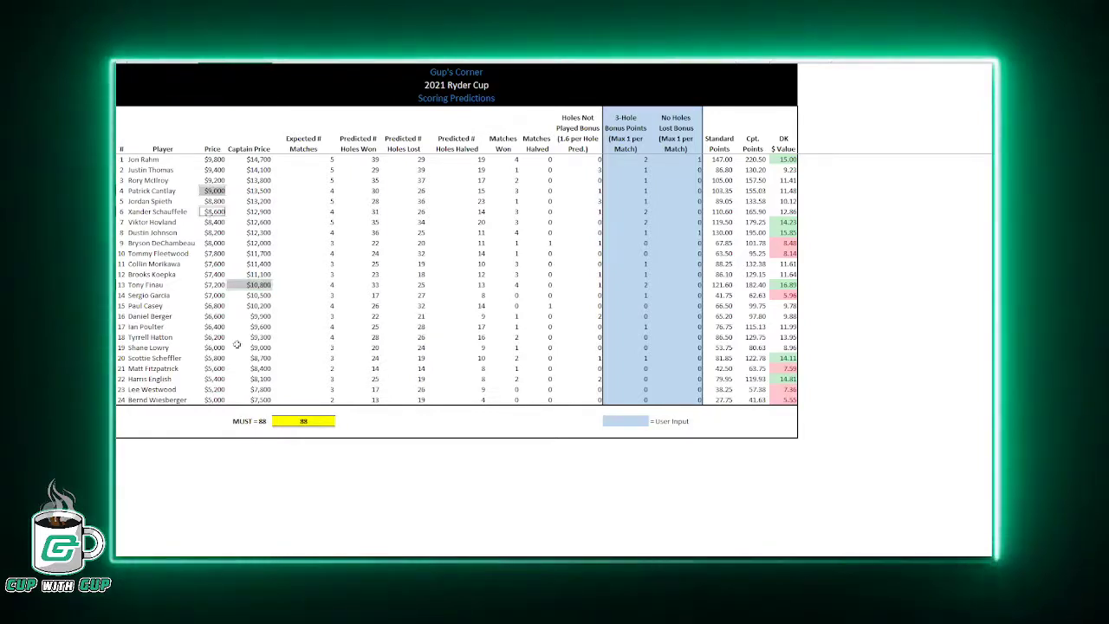
pyautogui.keyDown('ctrl'); pyautogui.click(213, 222); pyautogui.keyUp('ctrl')
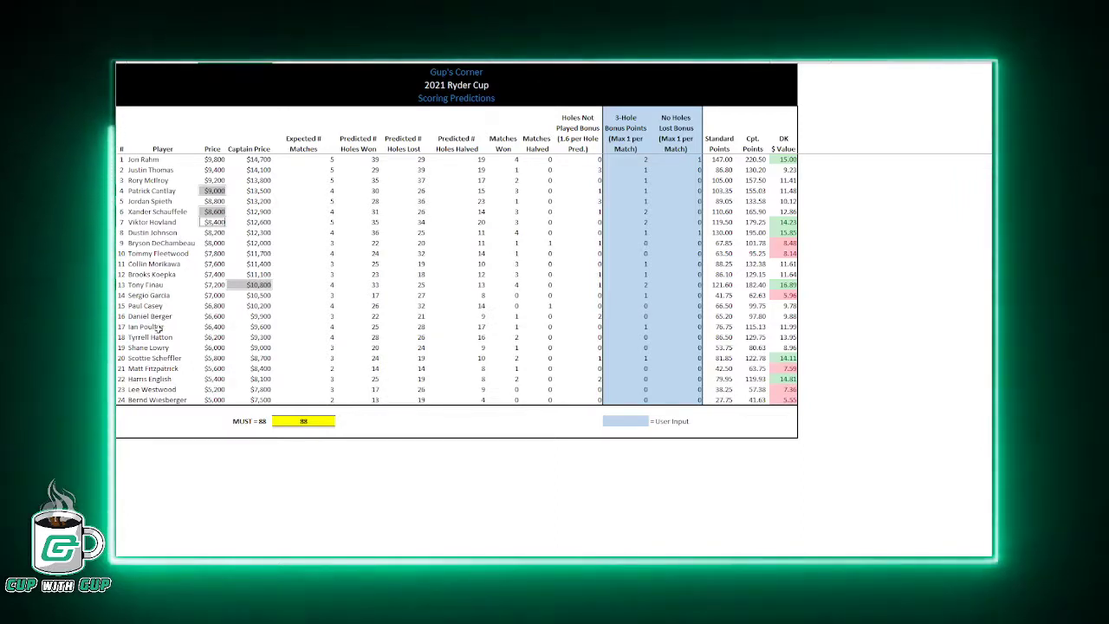
pyautogui.click(209, 327)
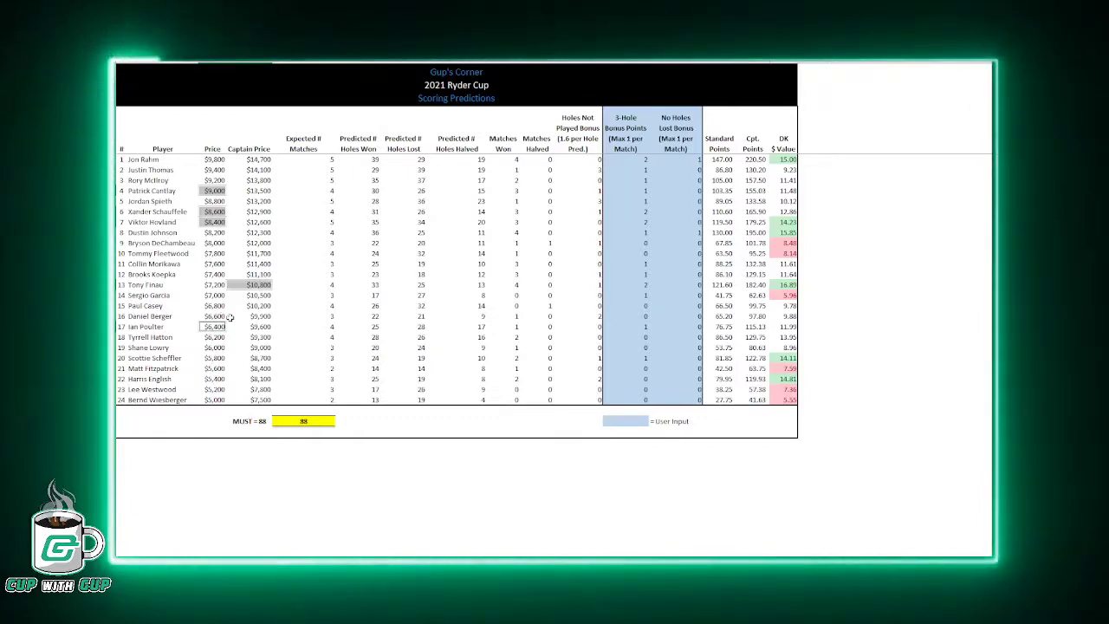
# Revisit the Day 1 foursome pairings, then check Jon Rahm's captain points on the Scoring Predictions sheet
pyautogui.hotkey('ctrl', 'pageup')
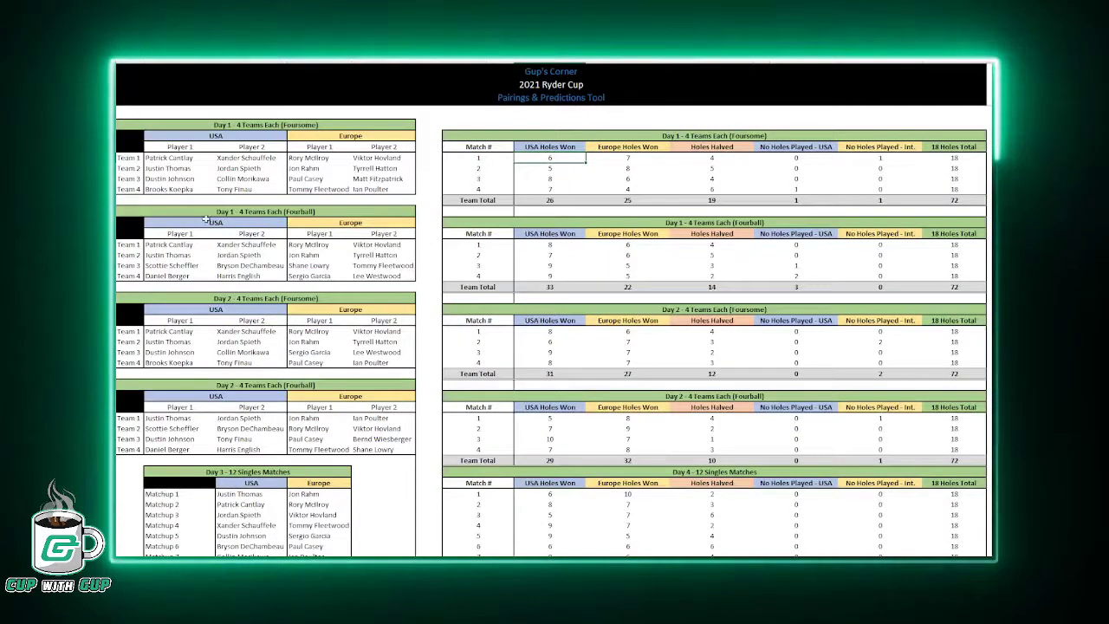
pyautogui.click(182, 169)
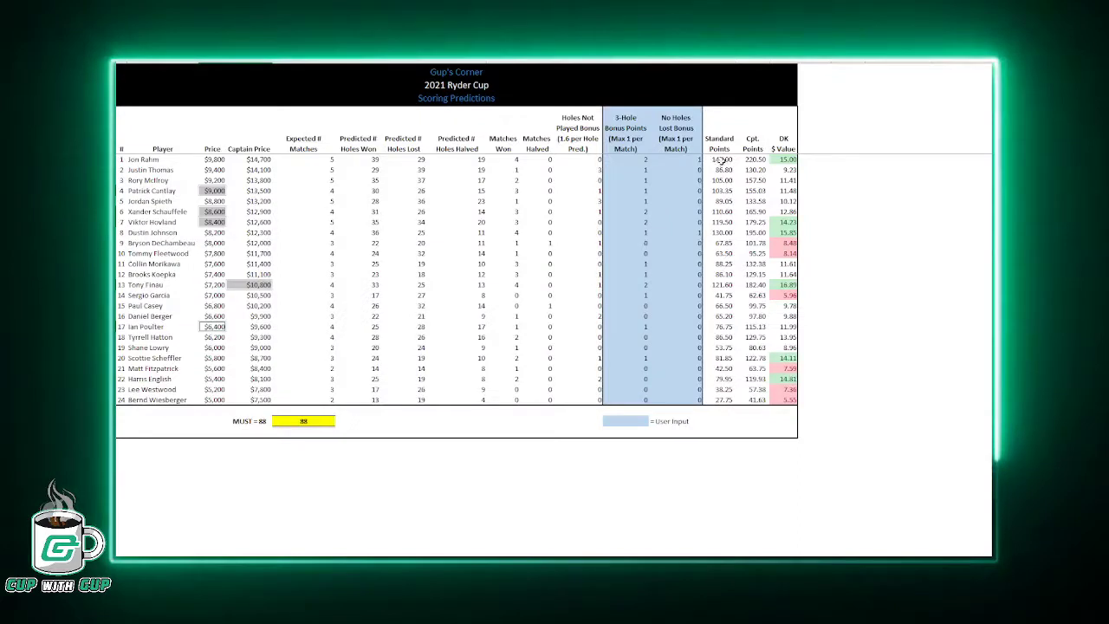
pyautogui.click(750, 161)
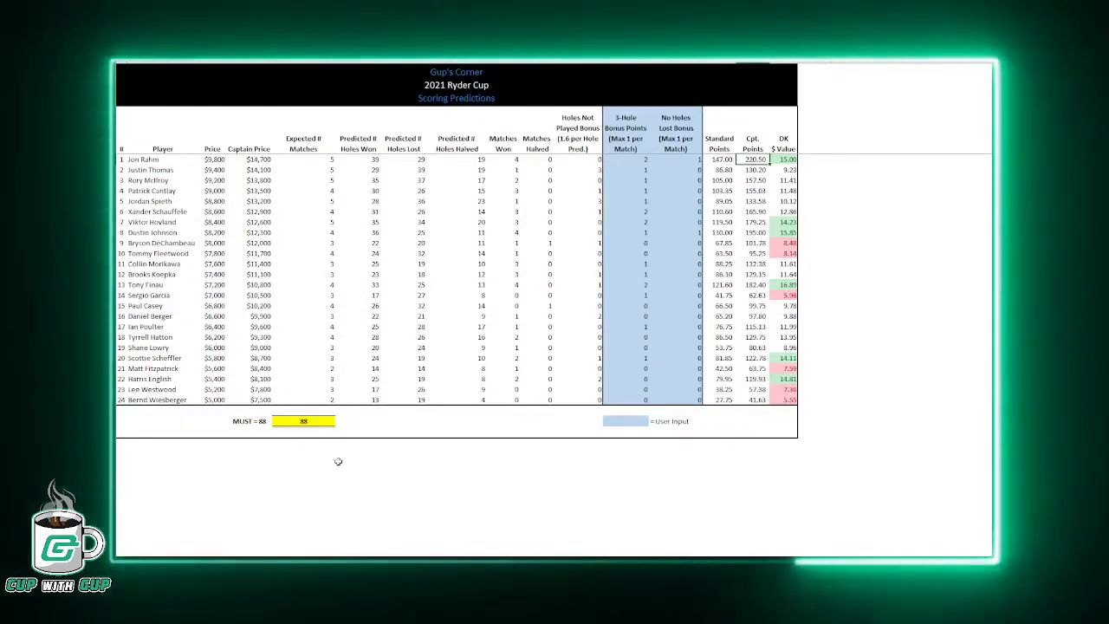
# Check Jordan Spieth's expected matches, then highlight five-match players Justin Thomas, Jordan Spieth, Jon Rahm and Rory McIlroy in the player list
pyautogui.click(308, 202)
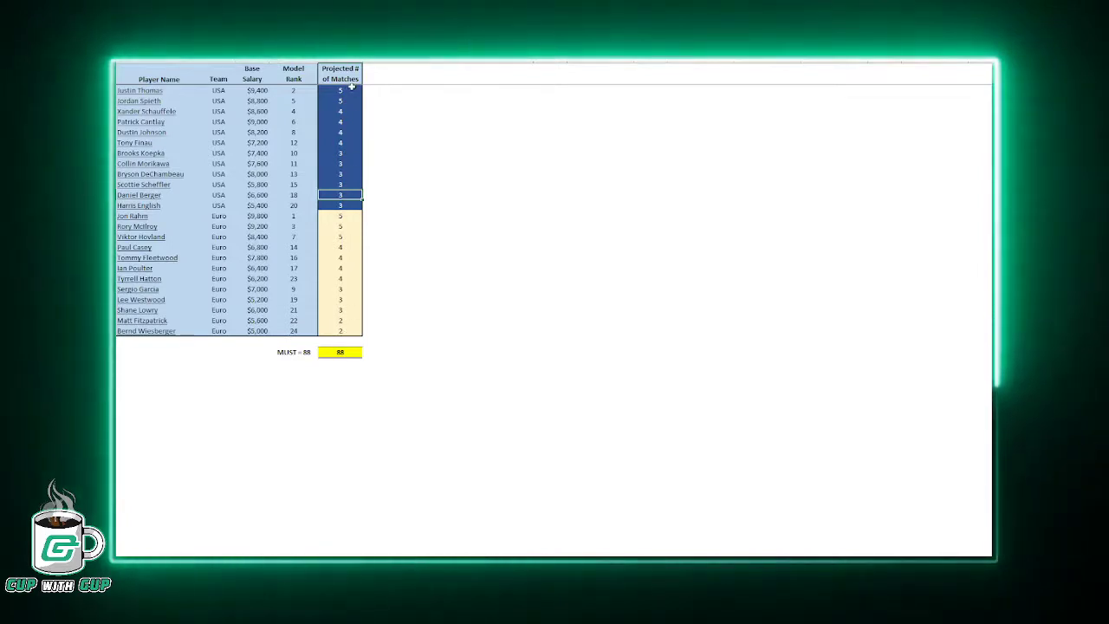
pyautogui.click(160, 91)
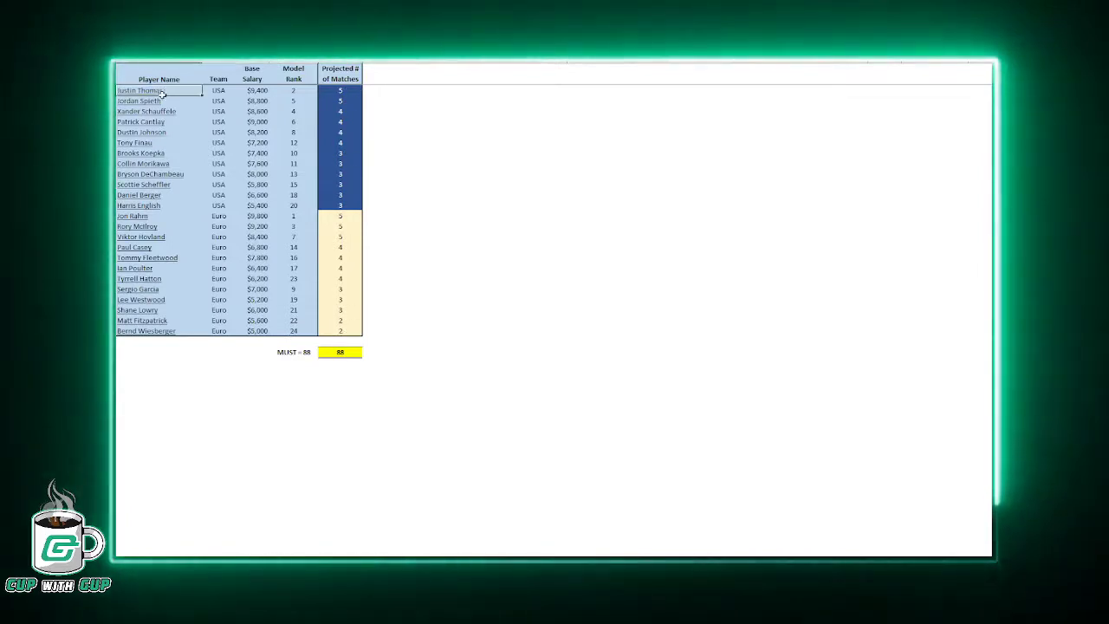
pyautogui.moveTo(161, 91); pyautogui.dragTo(160, 102)
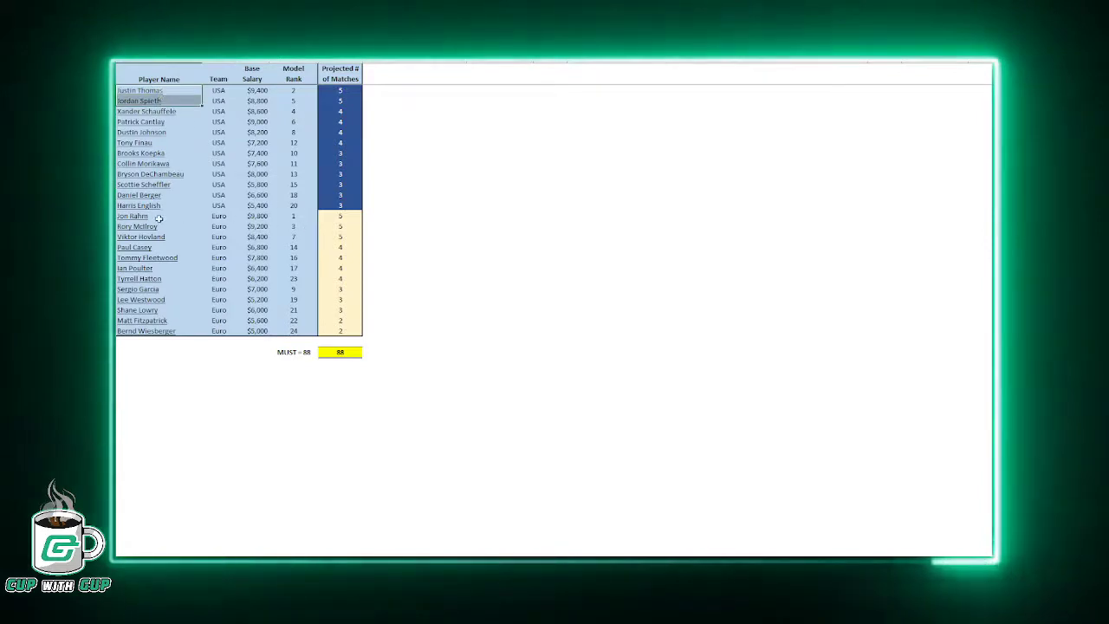
pyautogui.keyDown('ctrl'); pyautogui.moveTo(158, 218); pyautogui.dragTo(161, 227); pyautogui.keyUp('ctrl')
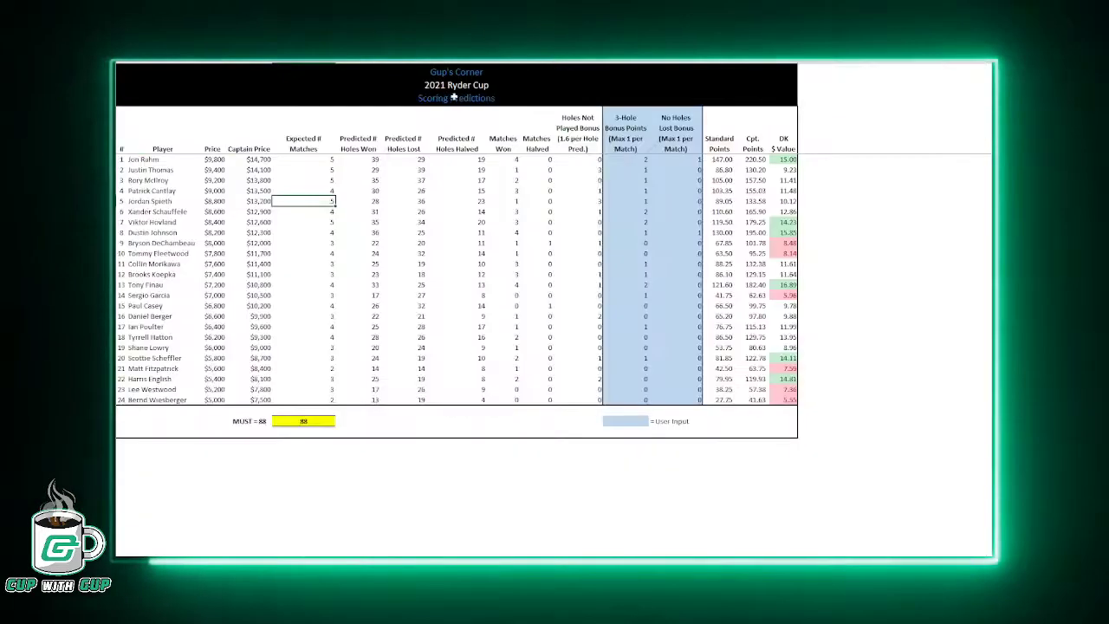
# Review the Matches Won column for all players on Scoring Predictions, then Jon Rahm's captain points and captain price
pyautogui.moveTo(503, 159); pyautogui.dragTo(502, 403)
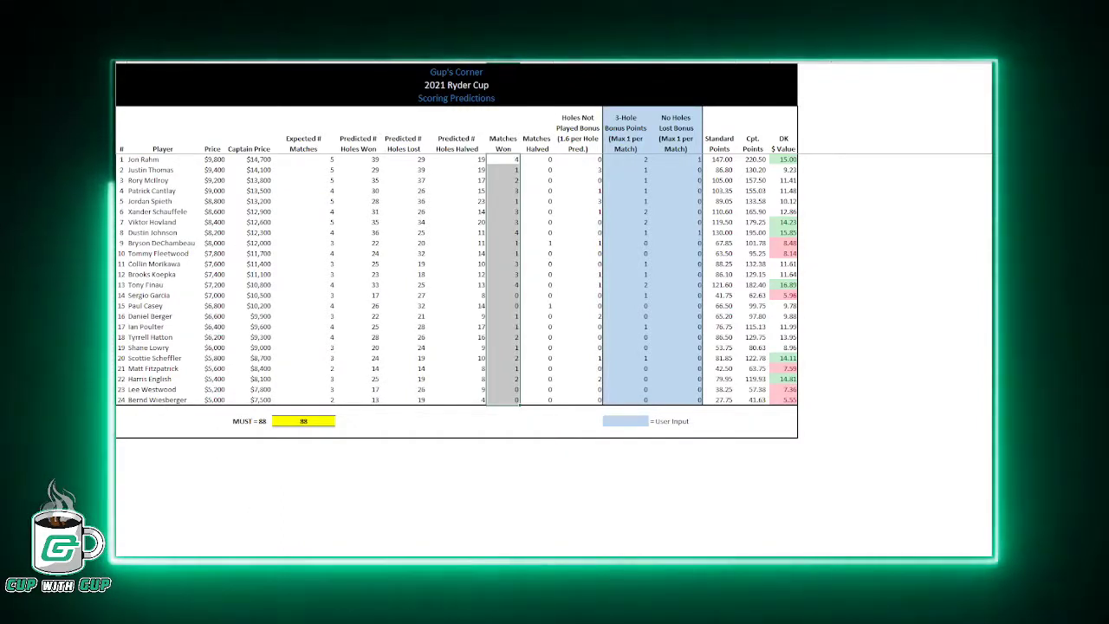
pyautogui.hotkey('ctrl', 'pagedown')
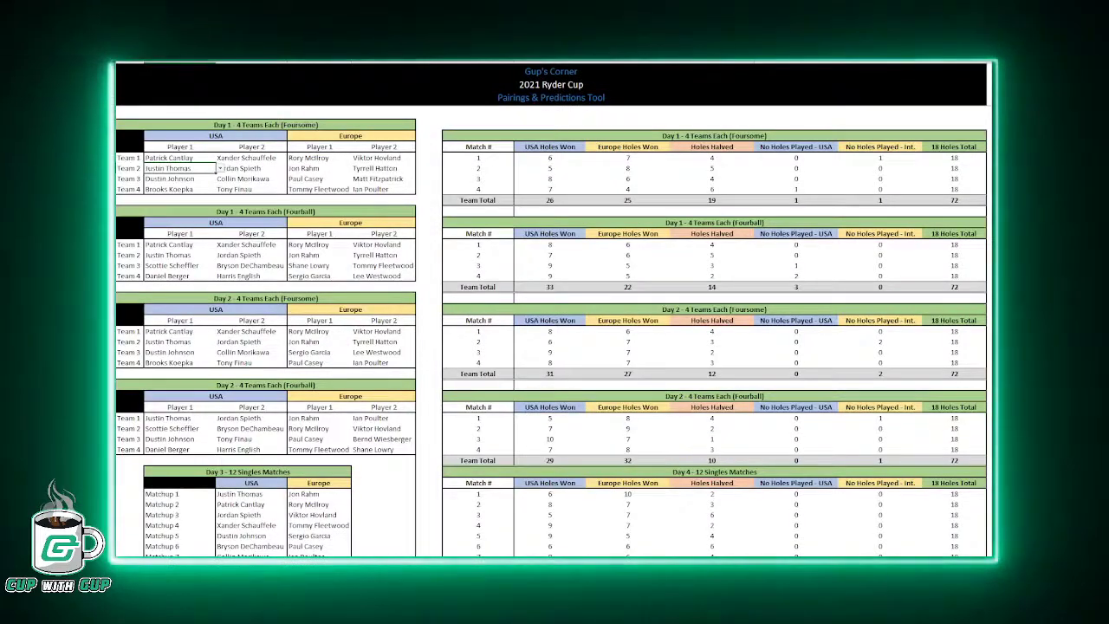
pyautogui.hotkey('ctrl', 'pageup')
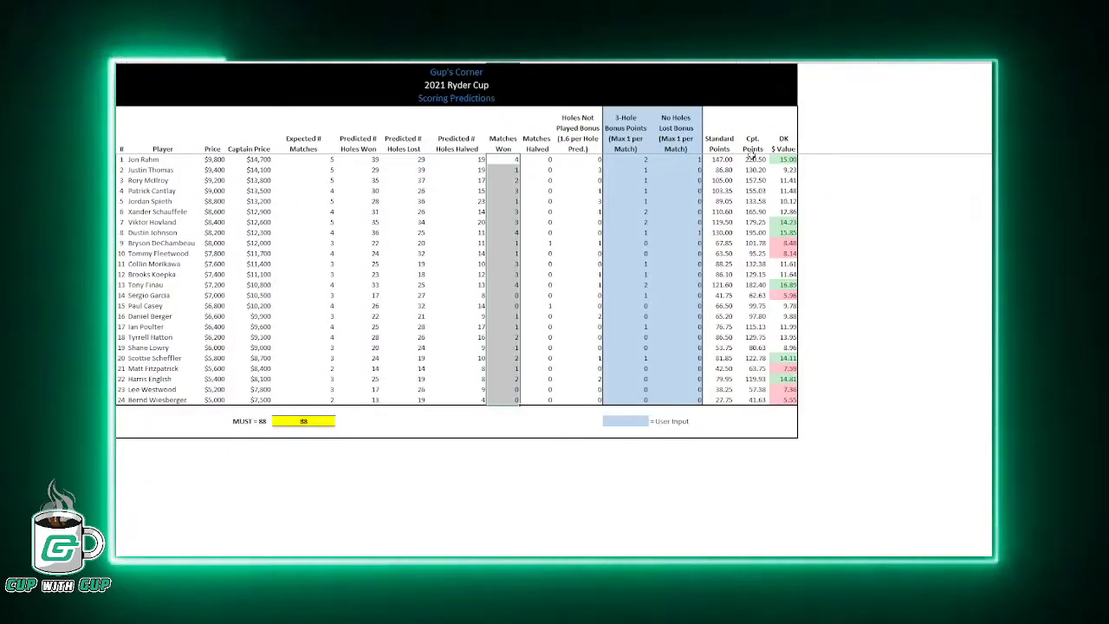
pyautogui.click(752, 160)
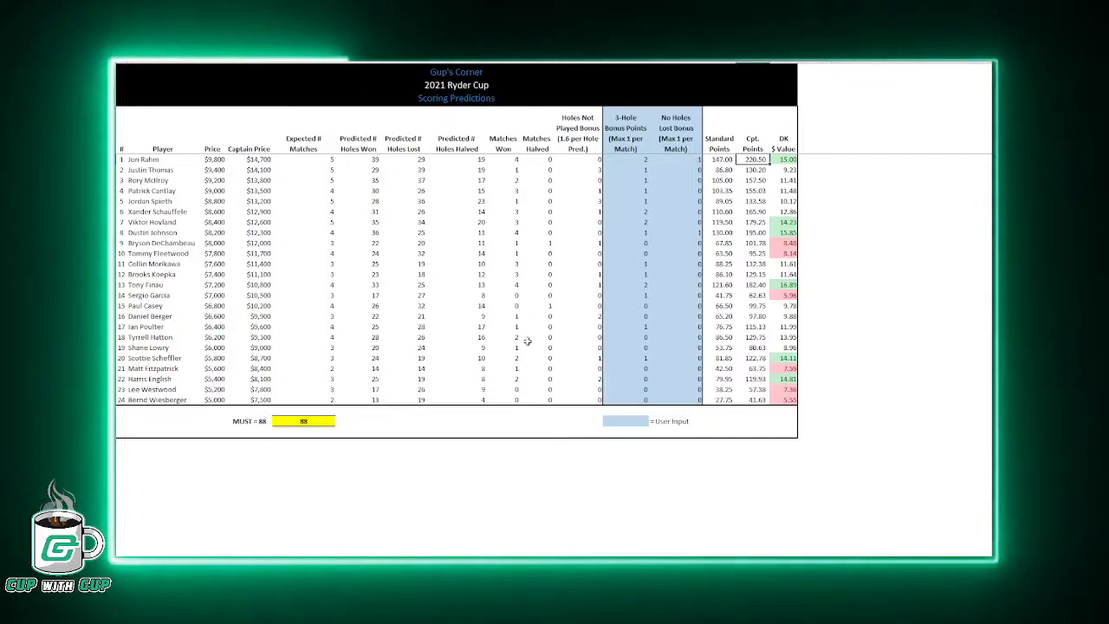
pyautogui.click(249, 160)
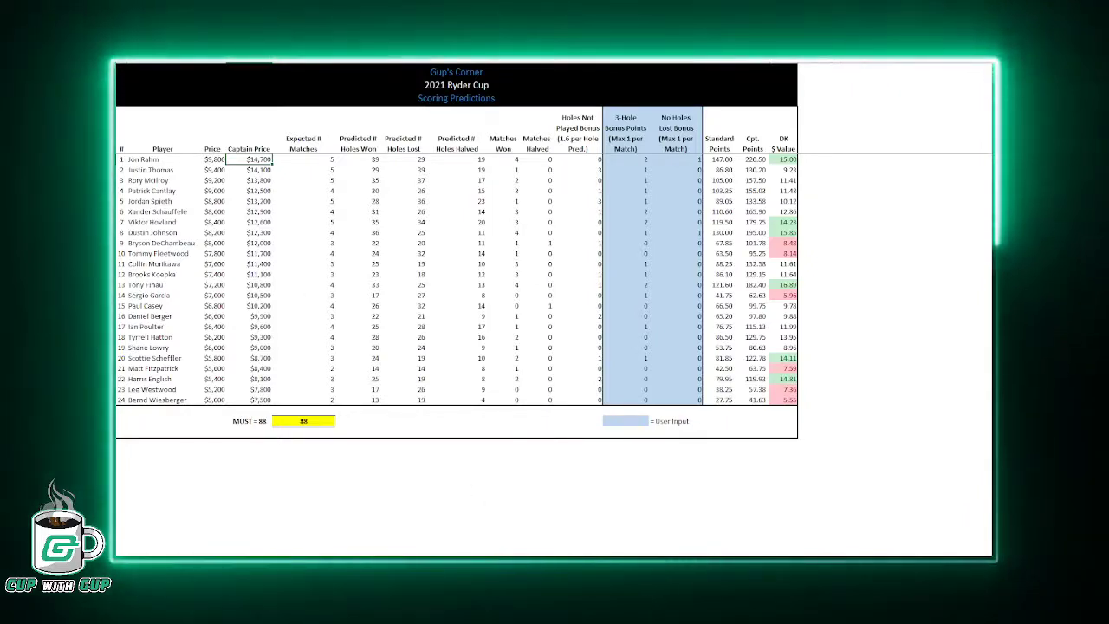
# Clear all player pairings from the Day 1 Fourball, Day 2 Foursome and Day 2 Fourball blocks on the Pairings & Predictions Tool sheet
pyautogui.hotkey('ctrl', 'pageup')
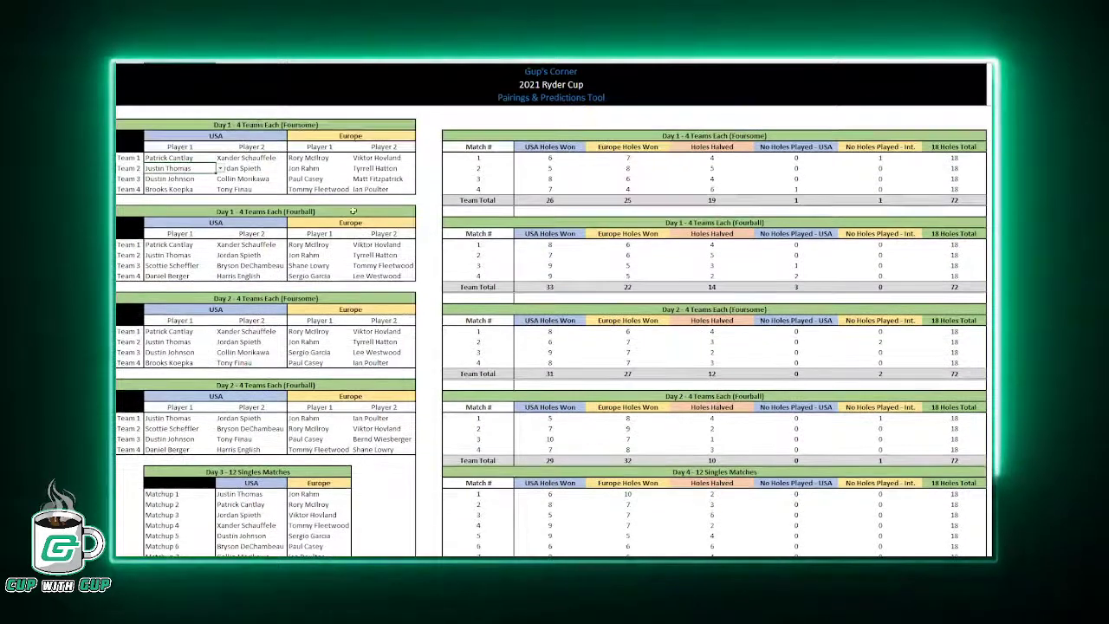
pyautogui.moveTo(174, 244); pyautogui.dragTo(365, 274)
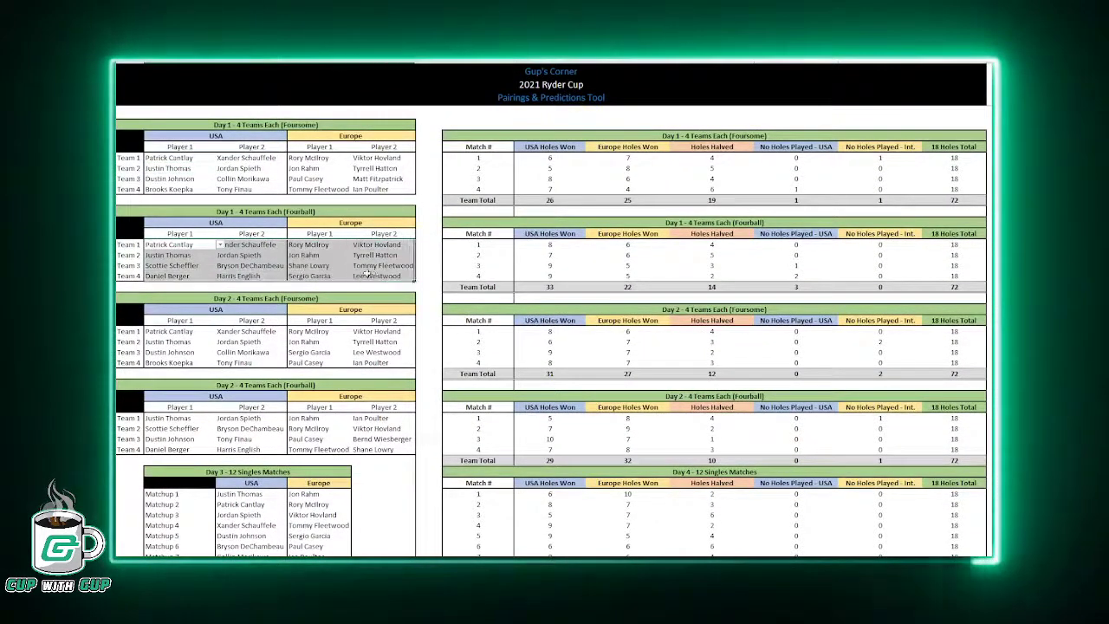
pyautogui.press('Delete')
pyautogui.click(217, 246)
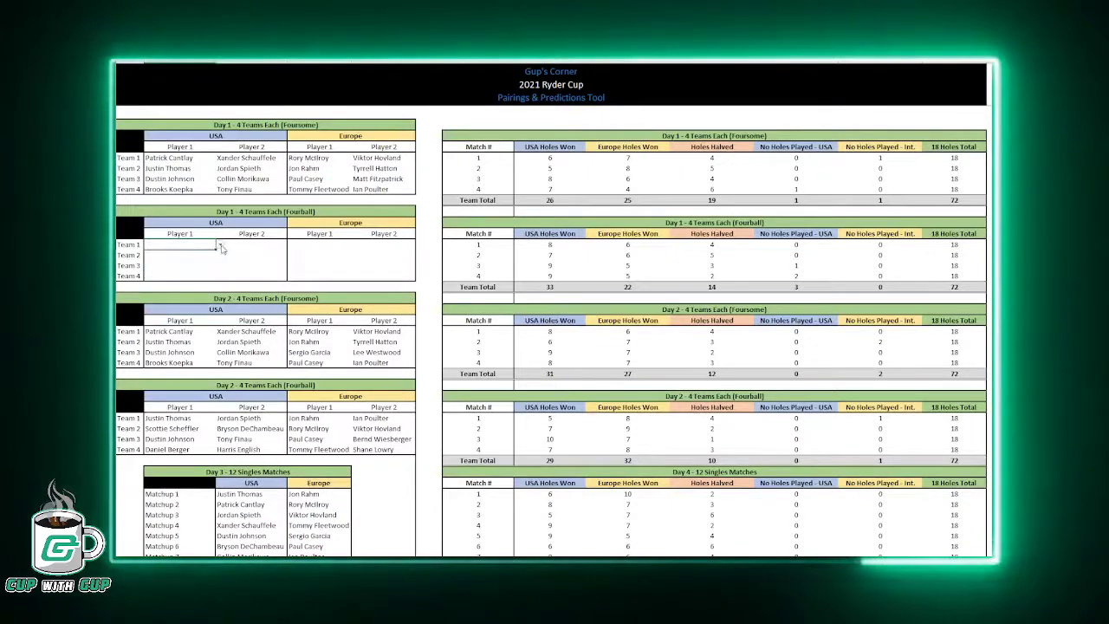
pyautogui.moveTo(178, 332); pyautogui.dragTo(400, 363)
pyautogui.press('Delete')
pyautogui.moveTo(178, 418); pyautogui.dragTo(385, 449)
pyautogui.press('Delete')
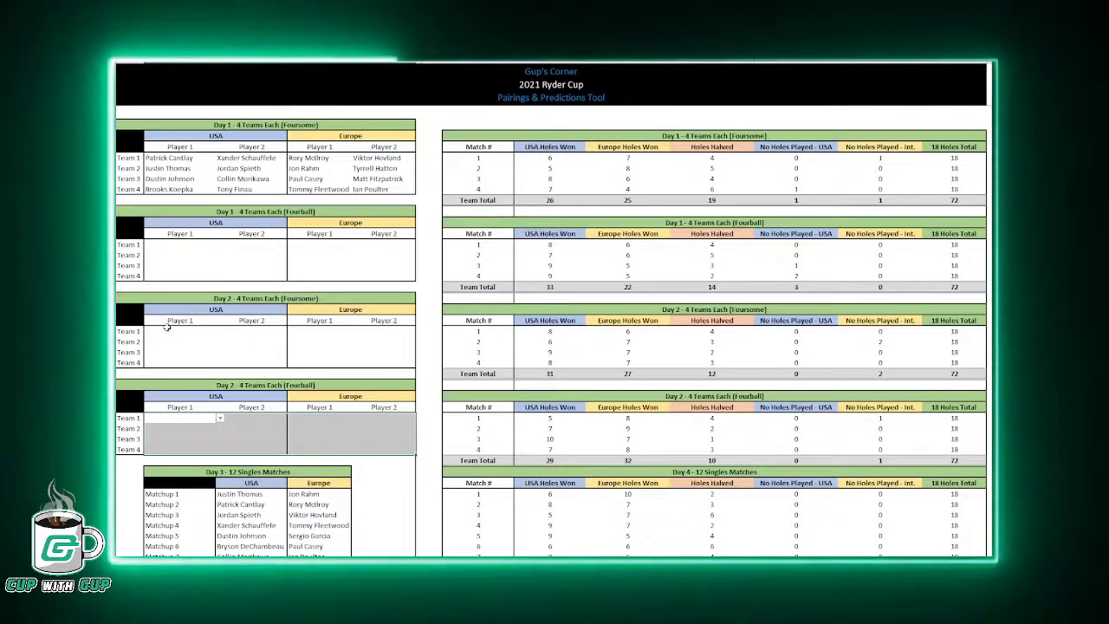
pyautogui.click(168, 331)
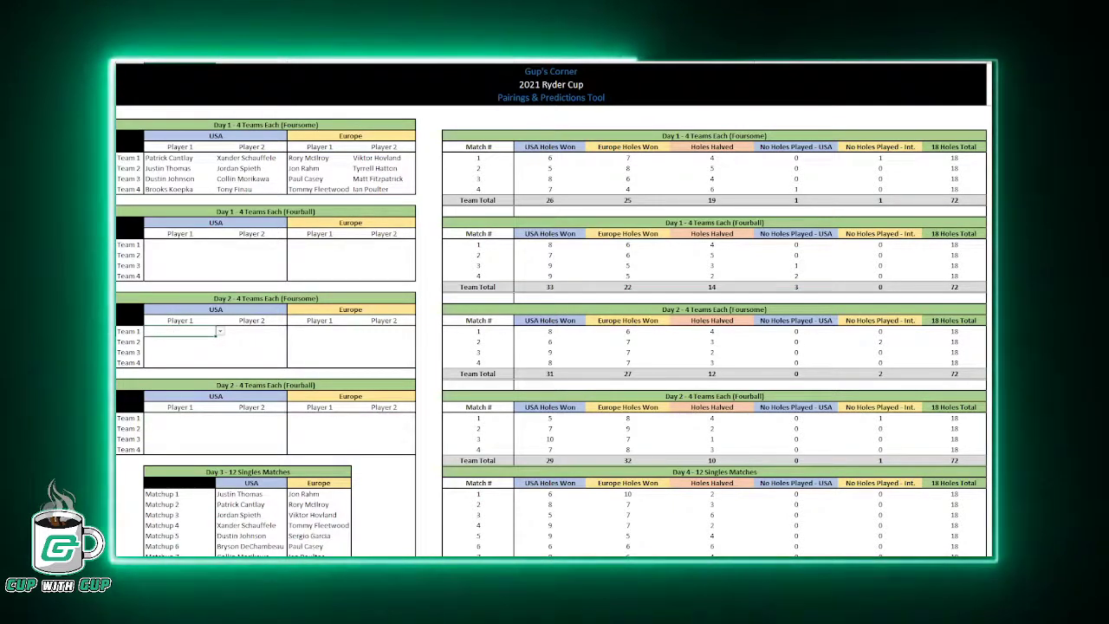
# Restore the pairings cleared from the Day 1 Fourball, Day 2 Foursome and Day 2 Fourball blocks
pyautogui.hotkey('ctrl', 'y')
pyautogui.hotkey('ctrl', 'y')
pyautogui.hotkey('ctrl', 'y')
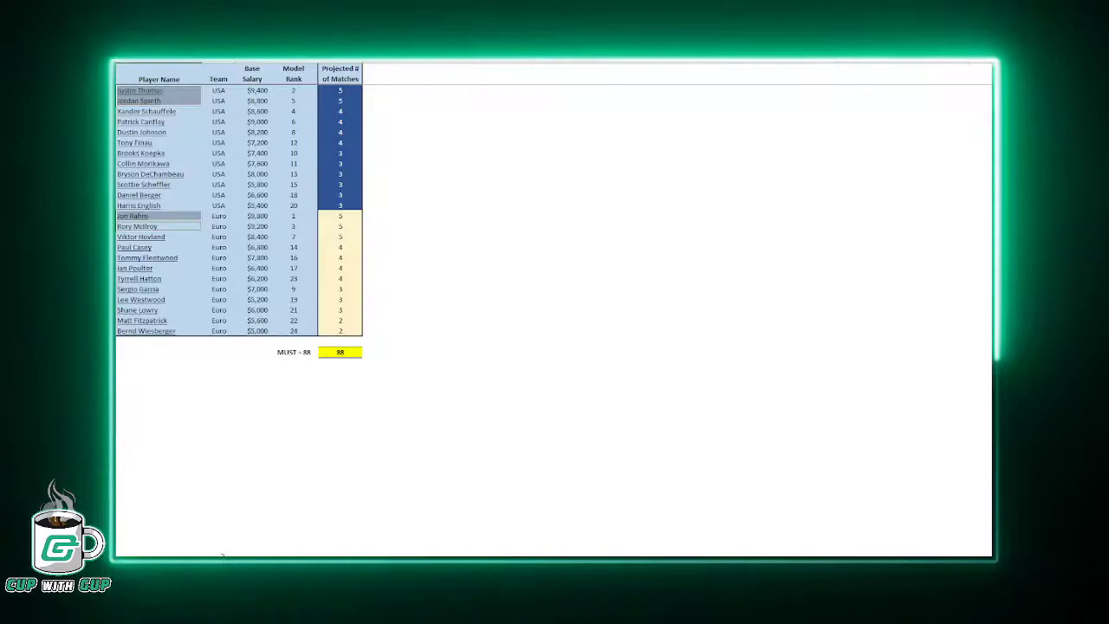
pyautogui.click(208, 446)
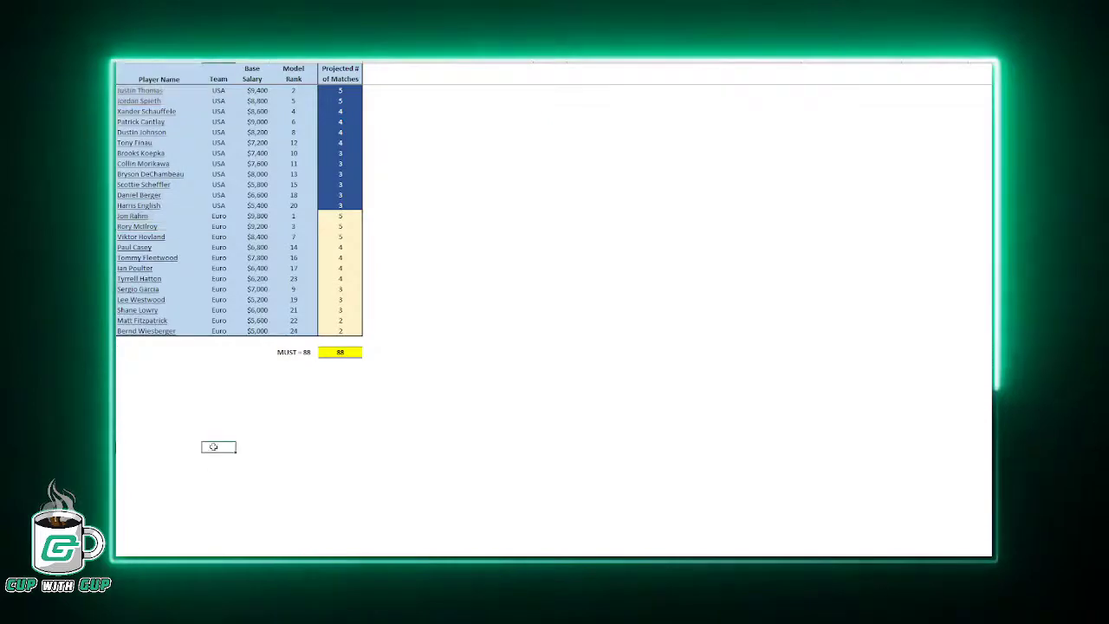
pyautogui.click(154, 396)
pyautogui.moveTo(146, 423); pyautogui.dragTo(144, 395)
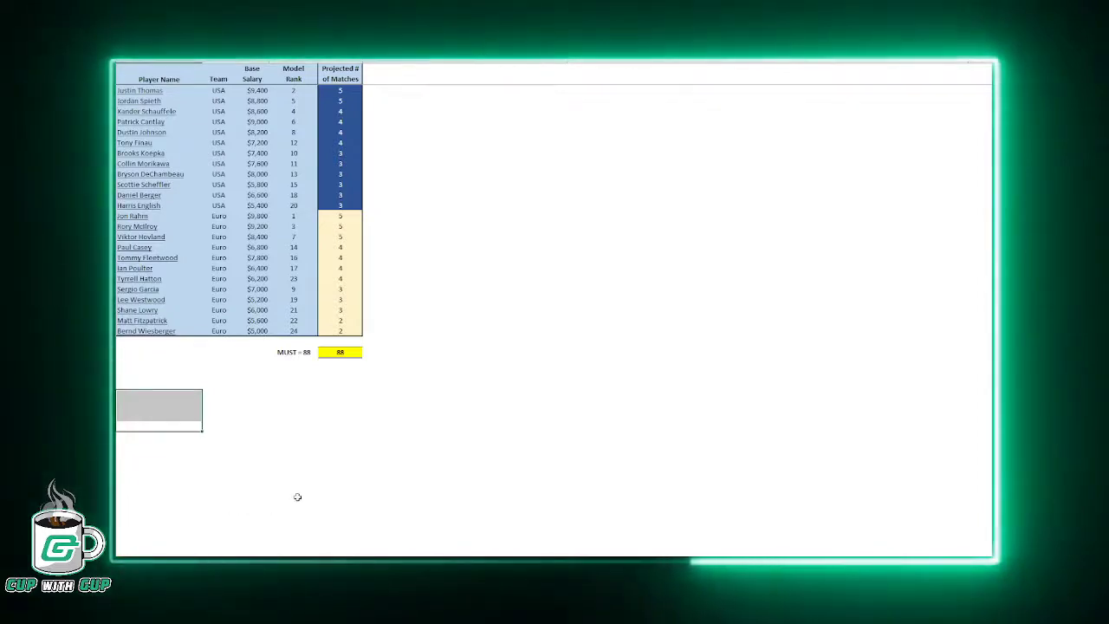
pyautogui.click(163, 396)
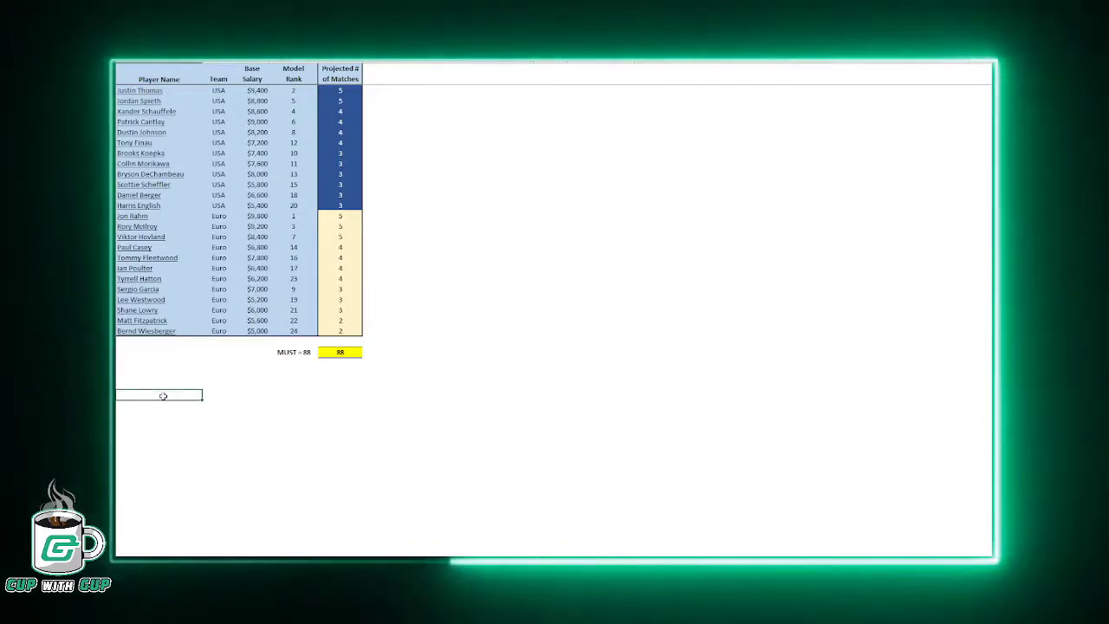